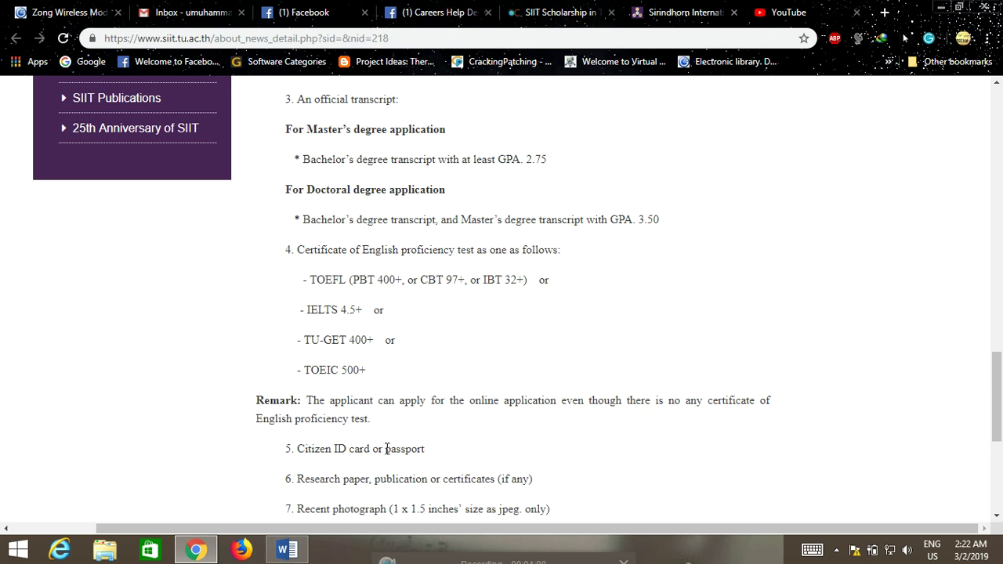
# Step: Review the remaining required application documents and open the online application for the scholarship
pyautogui.scroll(-1, 336, 447)
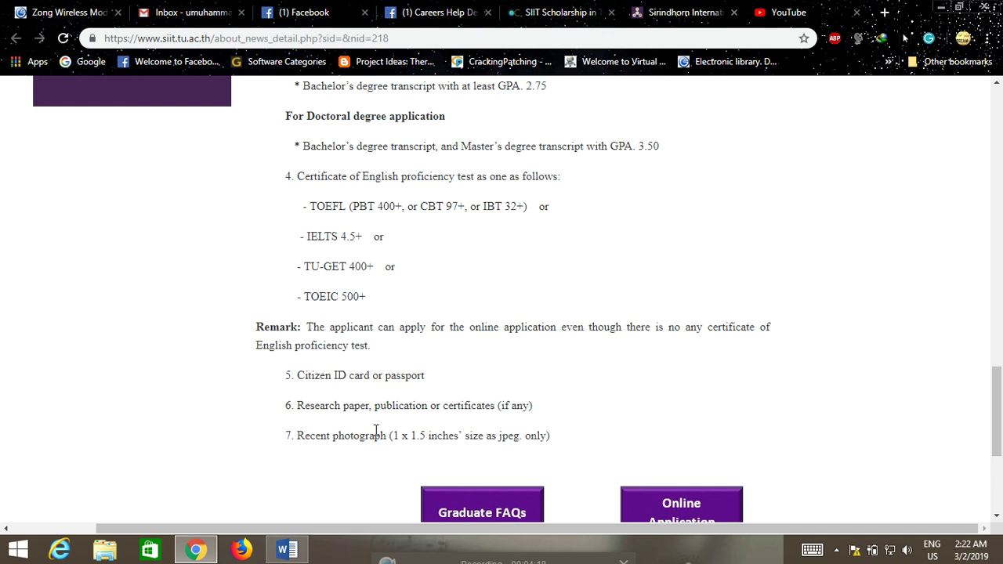
pyautogui.scroll(4, 376, 430)
pyautogui.scroll(-4, 377, 430)
pyautogui.scroll(-1, 376, 429)
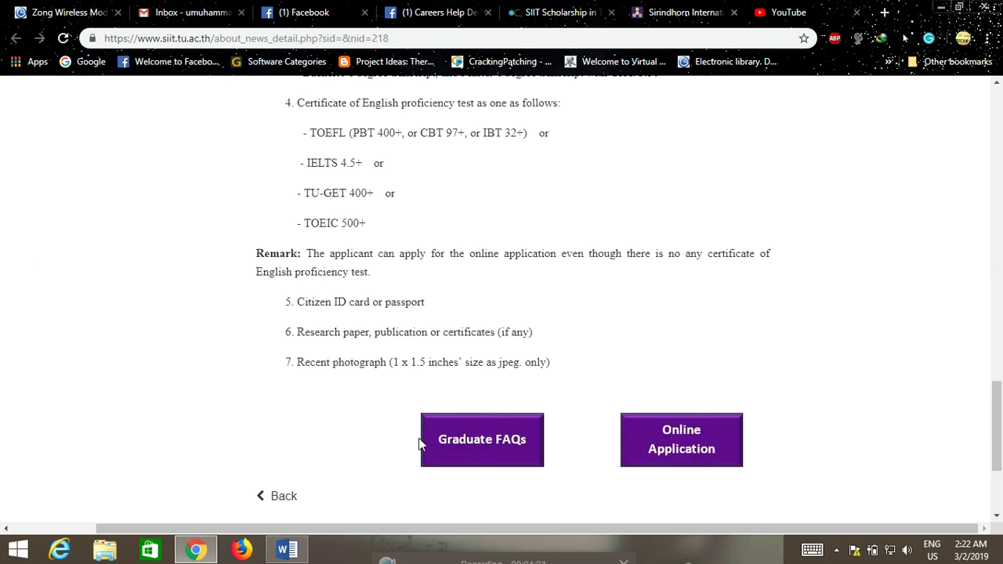
pyautogui.click(708, 439)
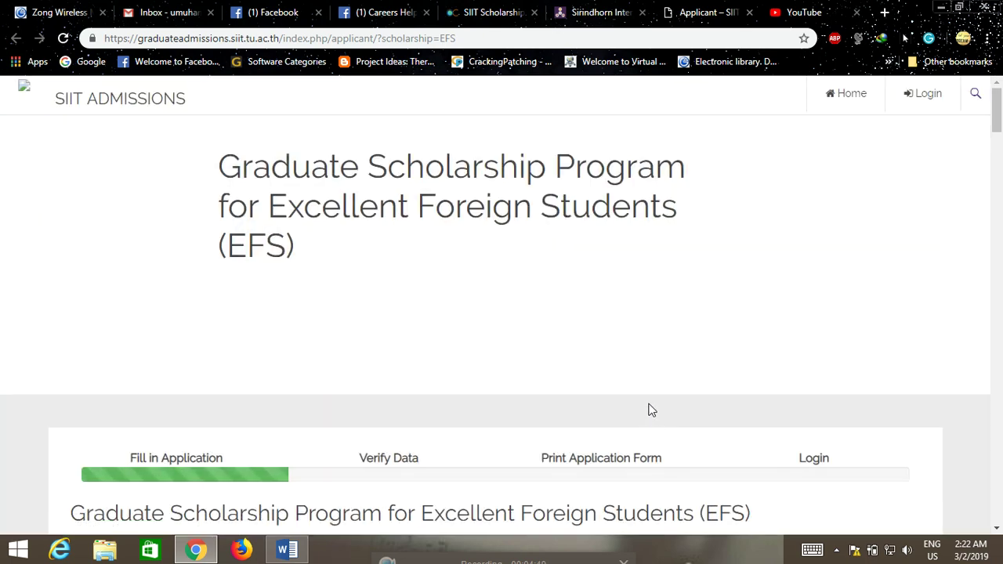
# Step: Examine the Admission Year and Semester choices at the start of the EFS scholarship application form
pyautogui.scroll(-1, 449, 298)
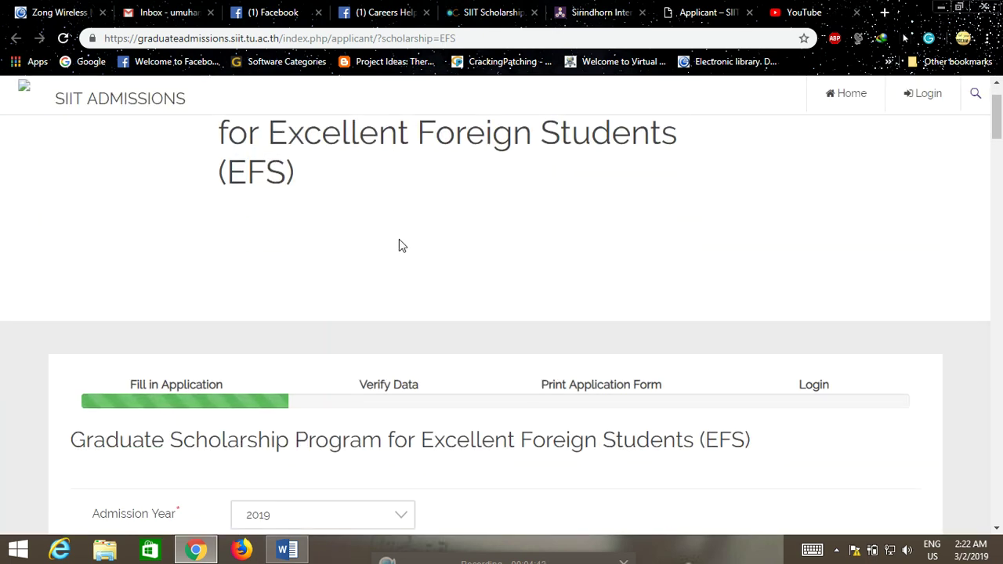
pyautogui.scroll(-3, 436, 226)
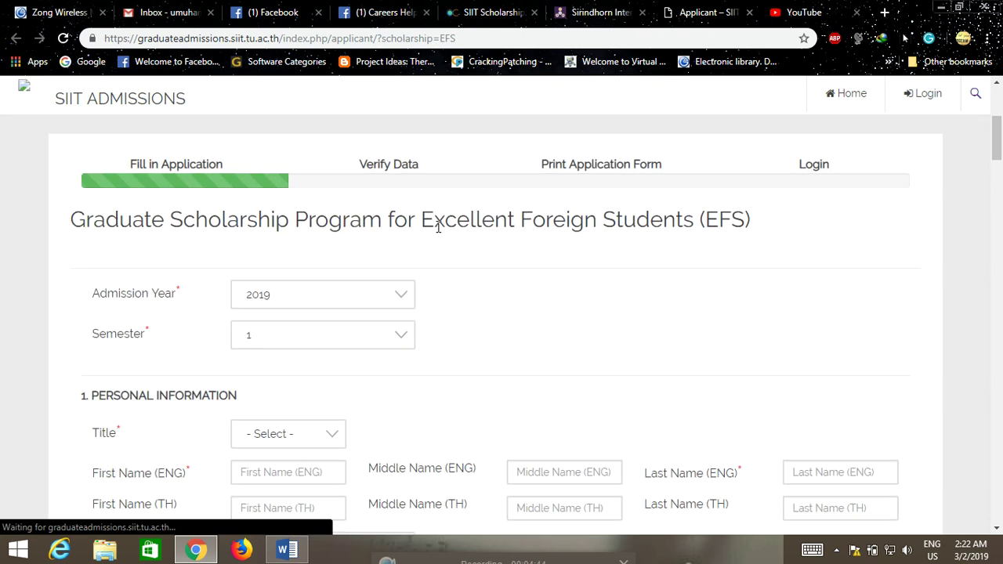
pyautogui.scroll(-1, 439, 227)
pyautogui.click(401, 226)
pyautogui.click(404, 230)
pyautogui.scroll(3, 455, 246)
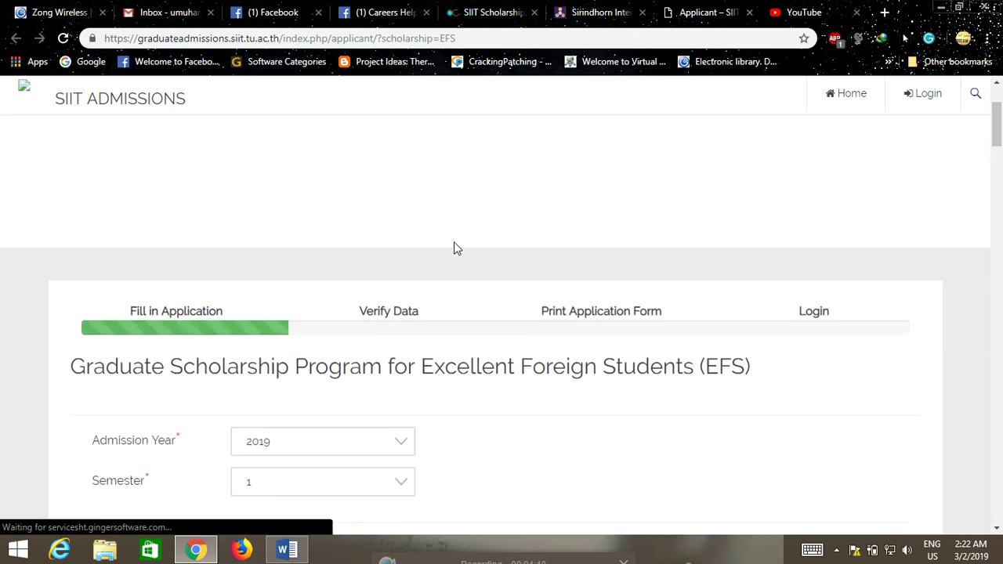
pyautogui.scroll(-3, 453, 248)
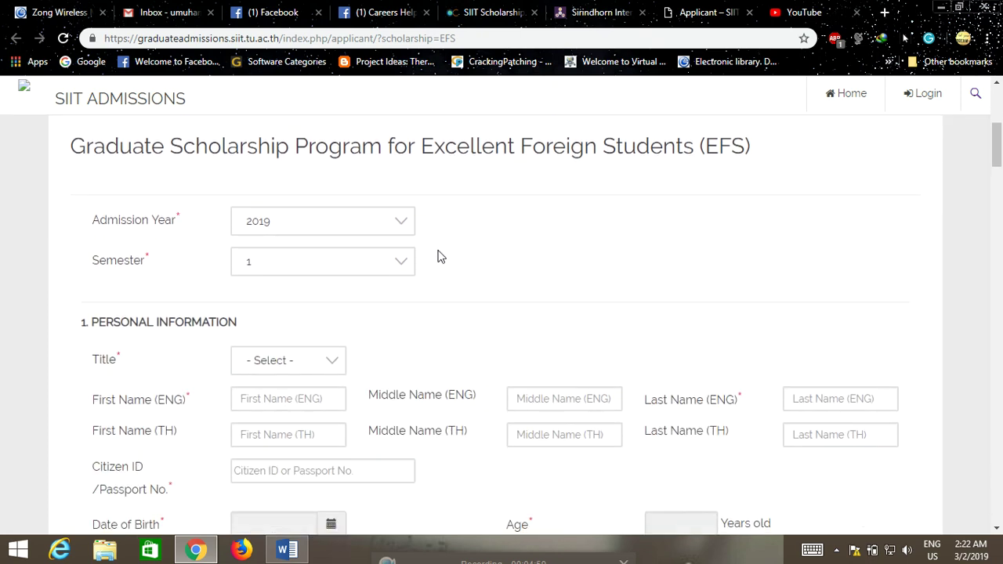
pyautogui.click(403, 234)
pyautogui.click(403, 233)
pyautogui.click(402, 262)
pyautogui.click(401, 262)
# Step: Examine the Personal Information section, including the title options and the name, birth, address and contact fields
pyautogui.scroll(-2, 437, 273)
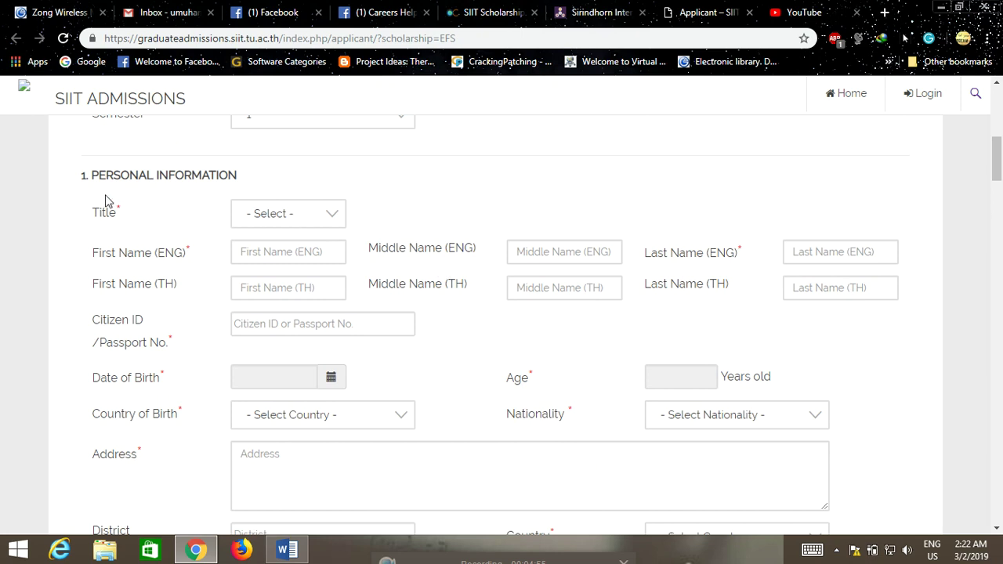
pyautogui.click(331, 224)
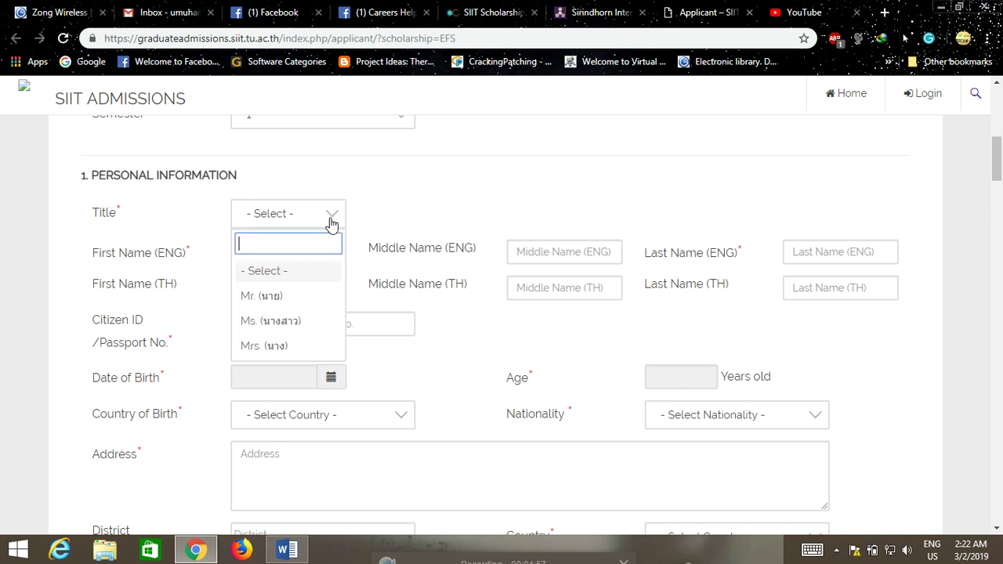
pyautogui.click(331, 223)
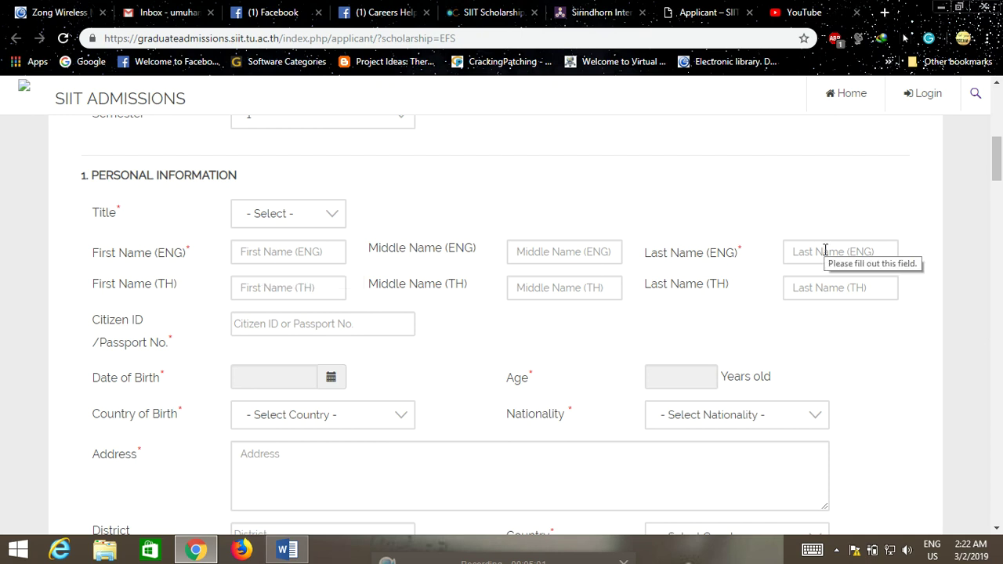
pyautogui.scroll(-1, 519, 313)
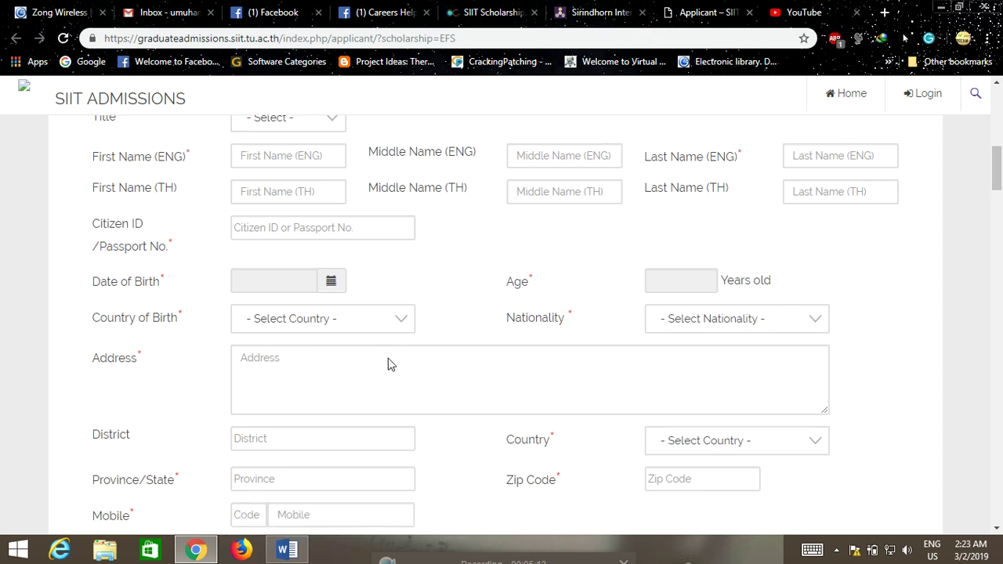
pyautogui.scroll(-1, 376, 314)
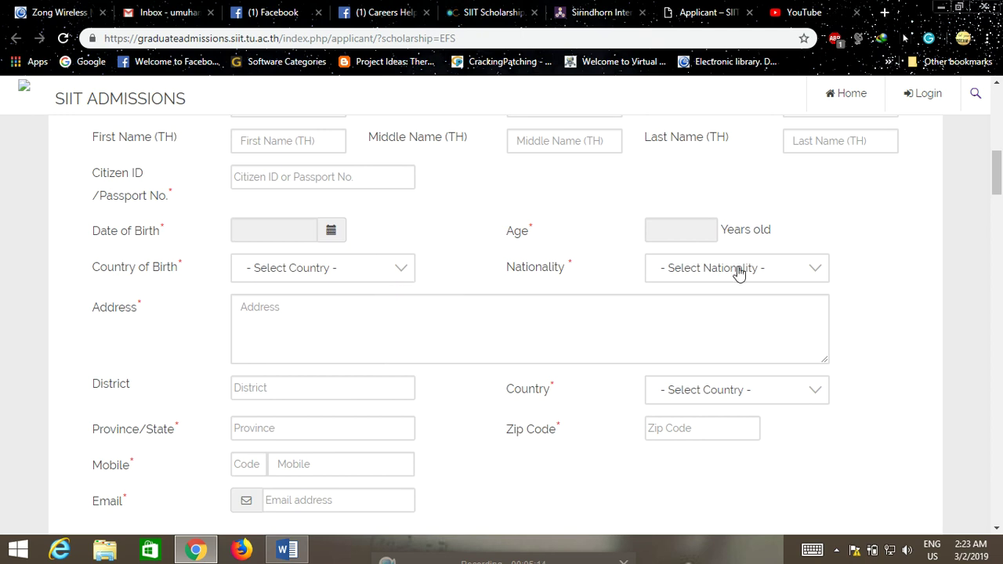
pyautogui.scroll(-1, 373, 320)
pyautogui.scroll(-1, 376, 319)
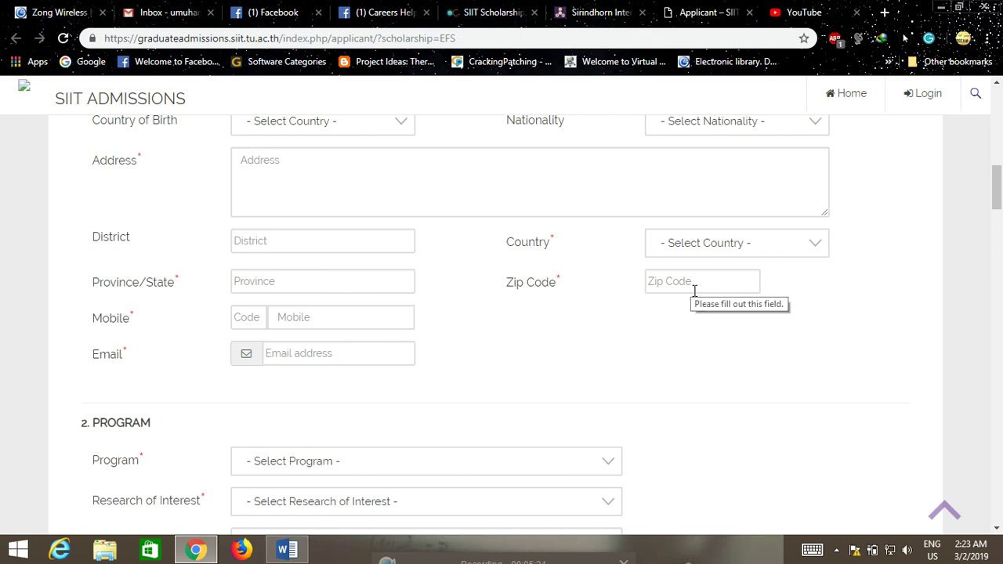
pyautogui.scroll(-1, 439, 377)
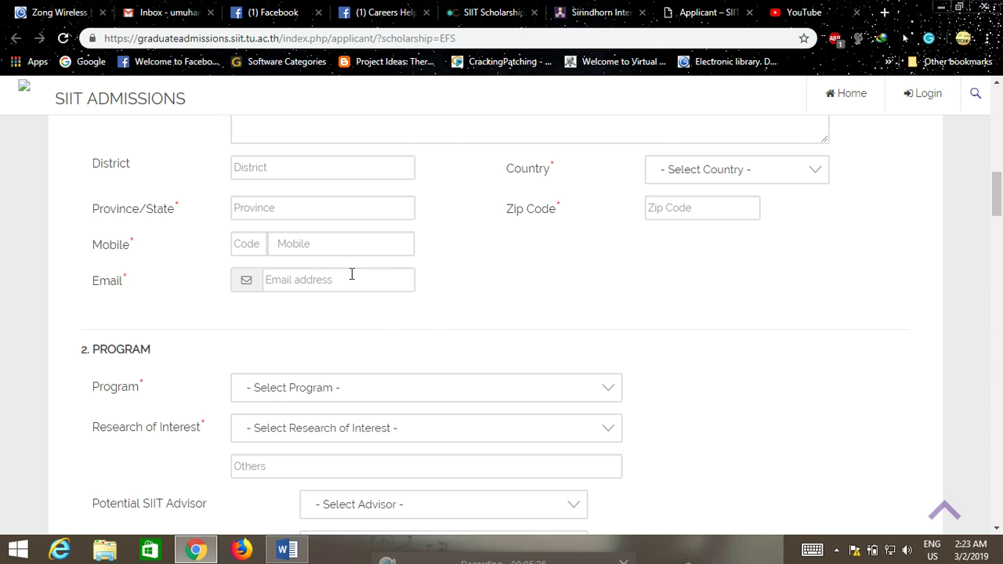
pyautogui.scroll(-1, 337, 290)
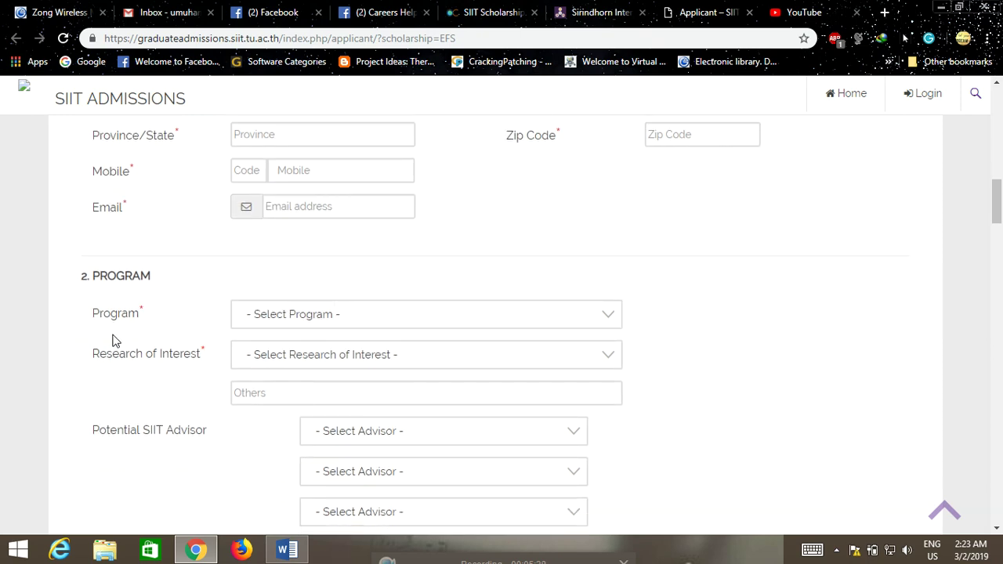
# Step: Choose Master of Engineering Program as the program and examine the degree names offered for it
pyautogui.scroll(-1, 112, 341)
pyautogui.click(538, 253)
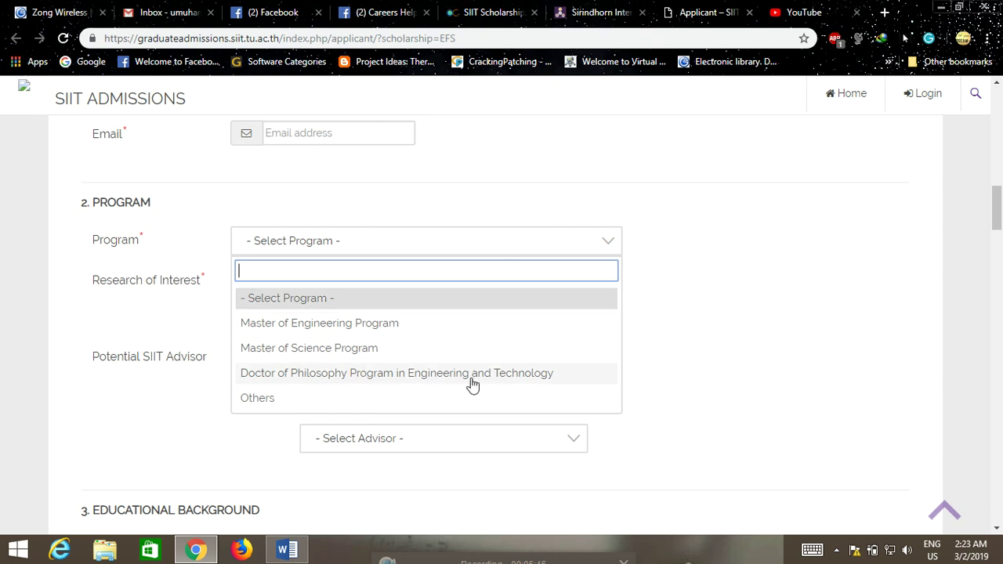
pyautogui.click(381, 330)
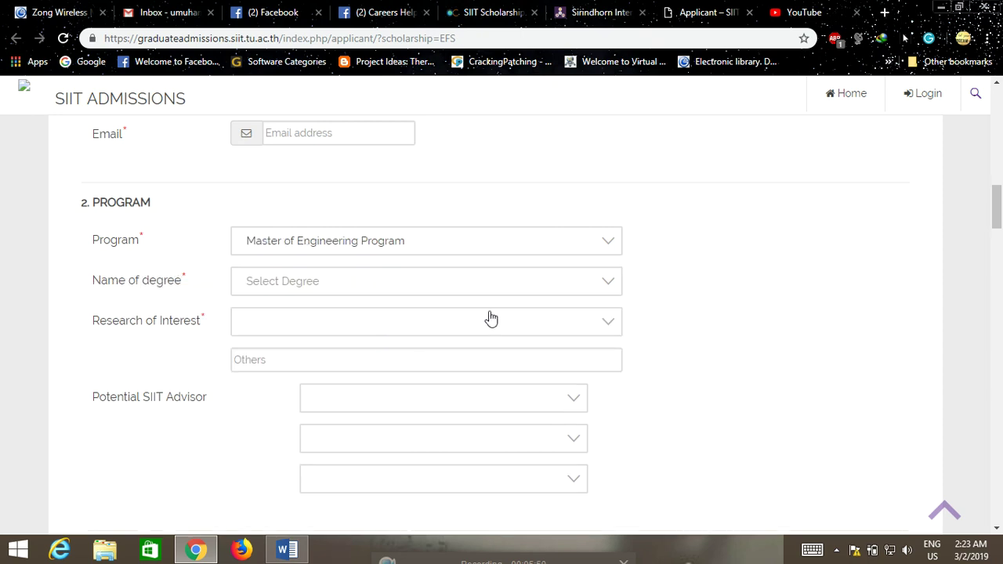
pyautogui.click(551, 288)
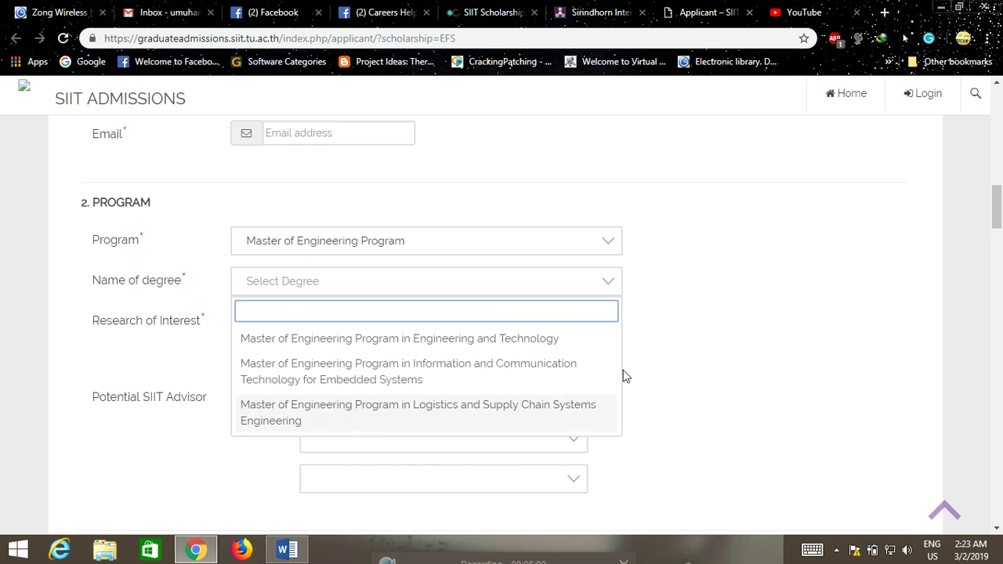
pyautogui.click(667, 366)
pyautogui.click(598, 329)
pyautogui.click(599, 333)
pyautogui.click(584, 297)
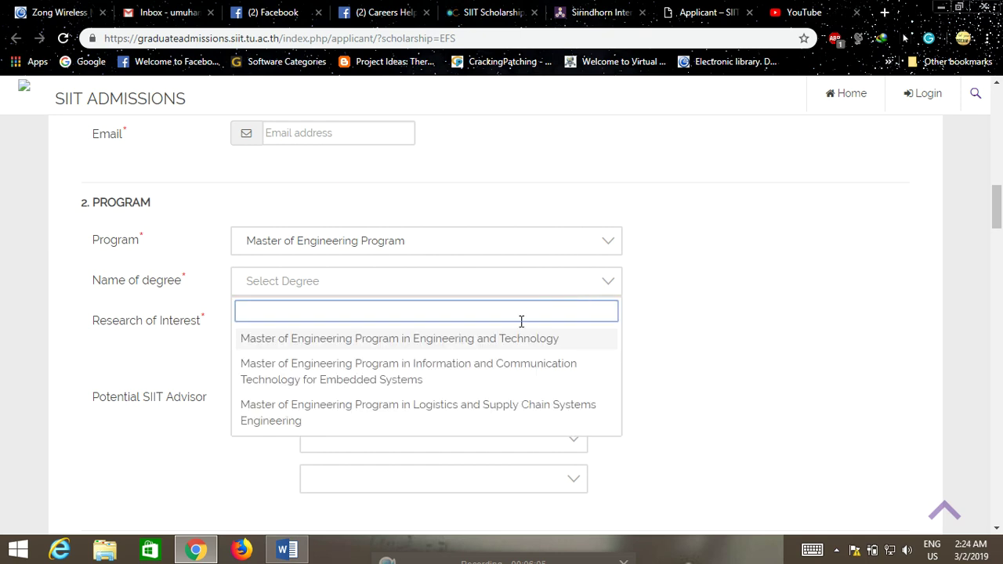
# Step: Set the program to Master of Science Program and the degree to Master of Science Program in Engineering and Technology
pyautogui.click(578, 249)
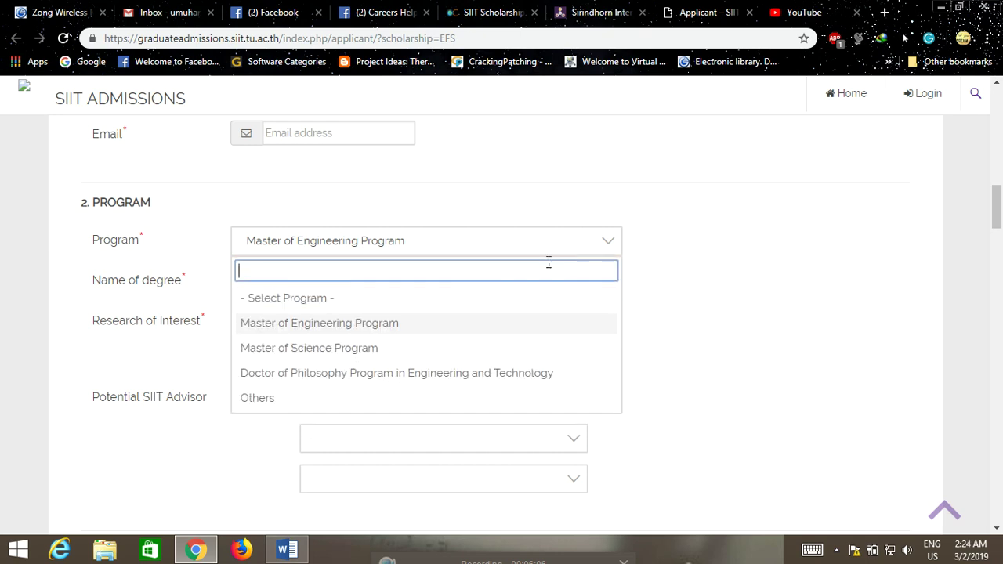
pyautogui.click(483, 357)
pyautogui.click(504, 284)
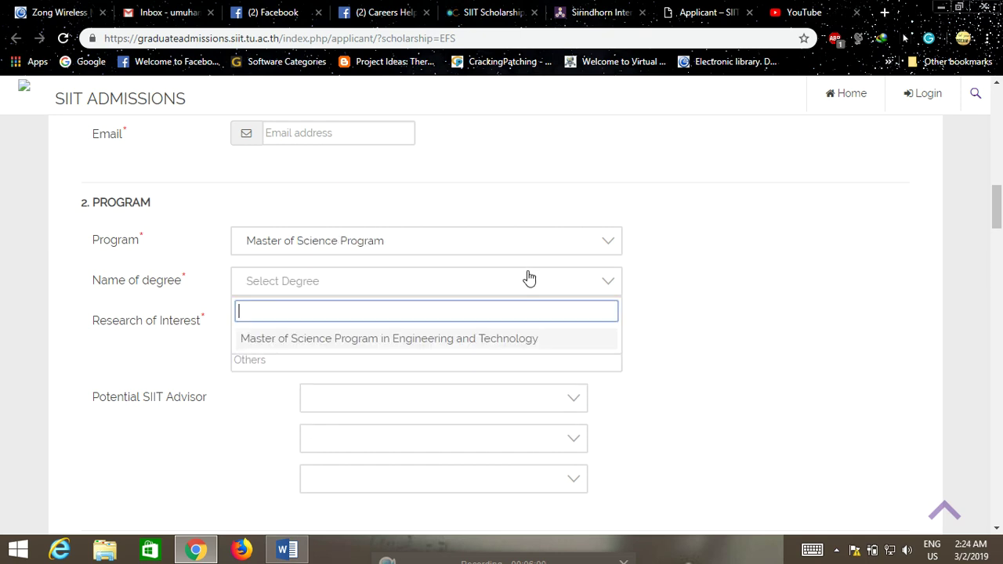
pyautogui.click(470, 346)
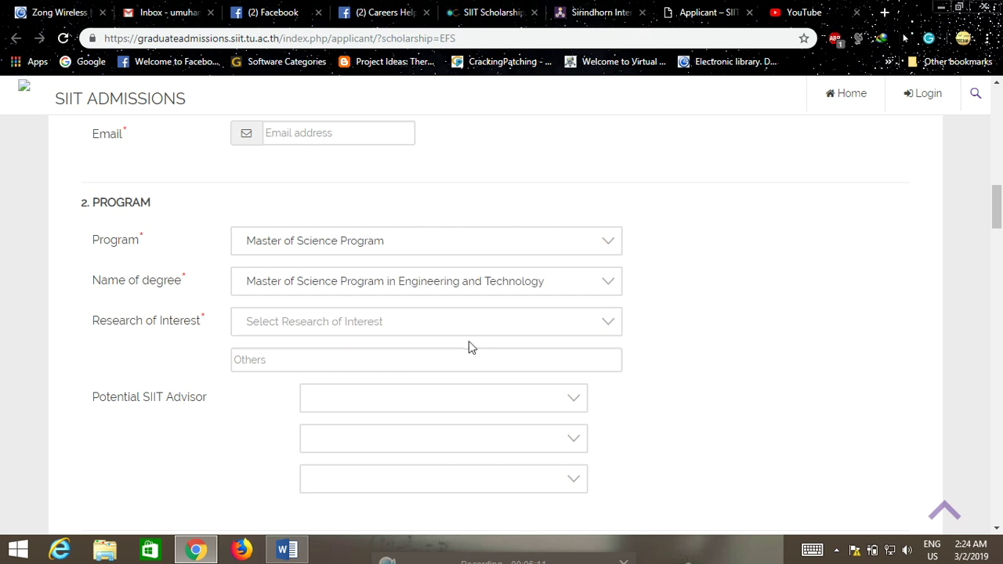
# Step: Set the research of interest to Chemical Engineering/Chemistry and place the cursor in the Others field below it
pyautogui.click(516, 334)
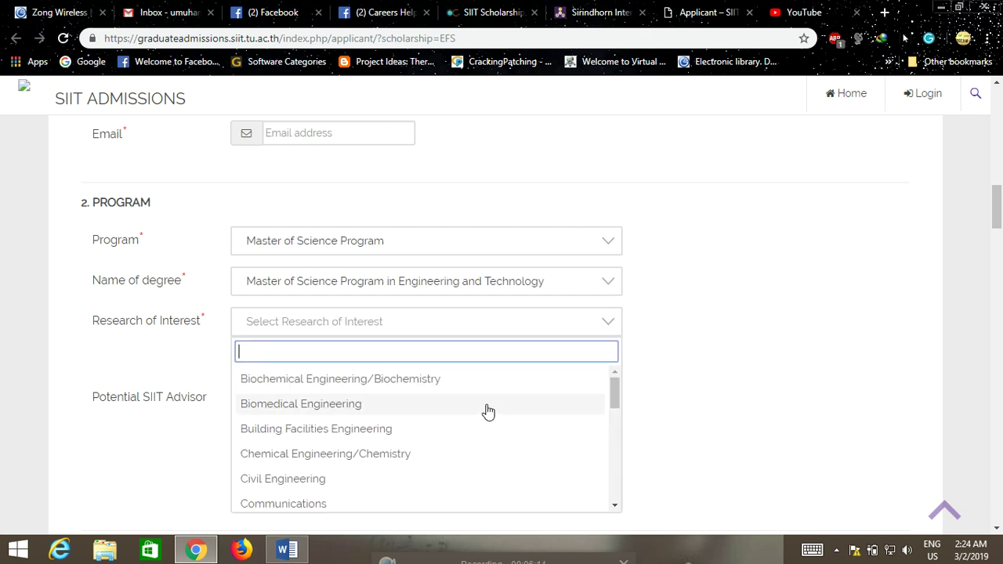
pyautogui.scroll(-1, 486, 416)
pyautogui.scroll(1, 493, 429)
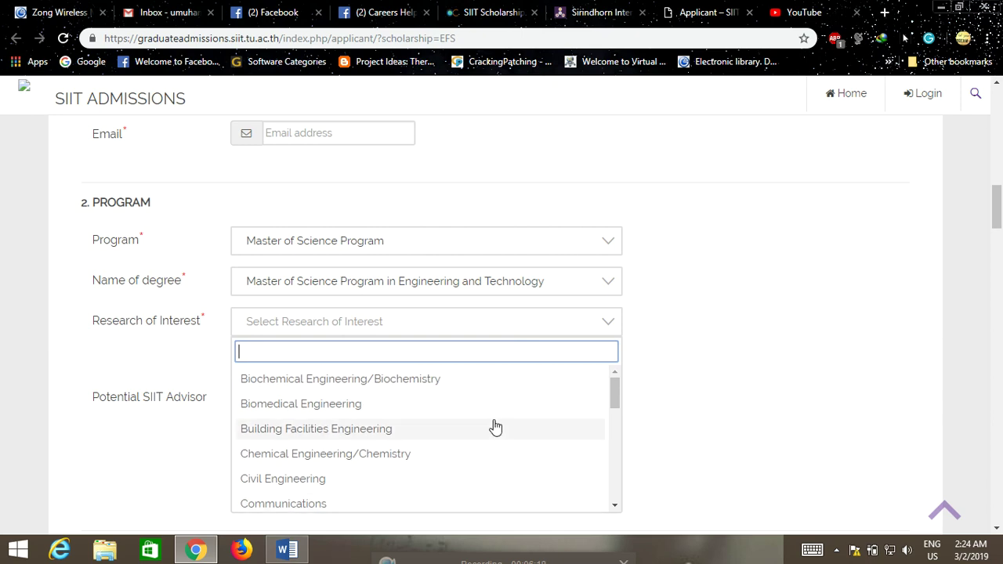
pyautogui.click(431, 455)
pyautogui.scroll(-1, 718, 387)
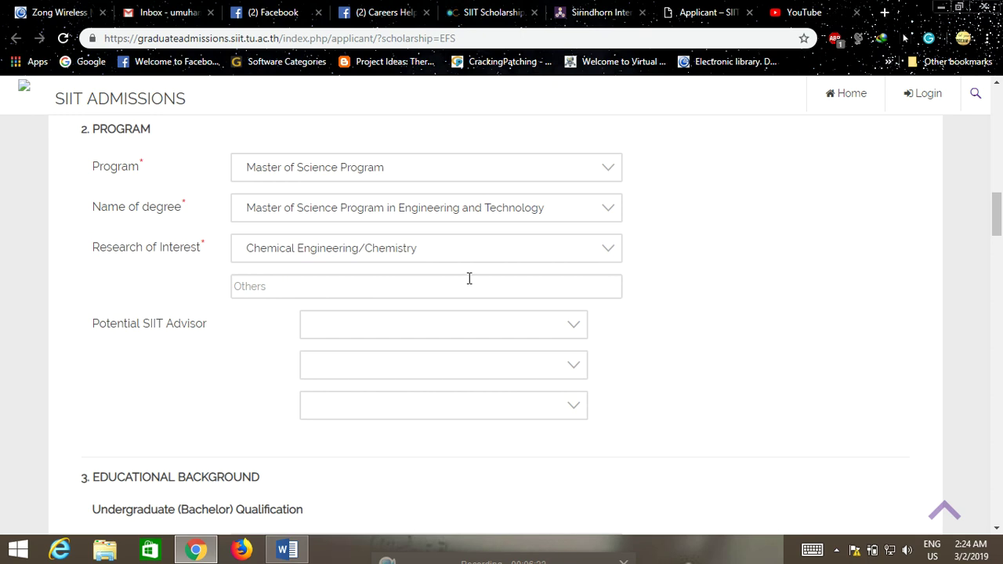
pyautogui.click(360, 291)
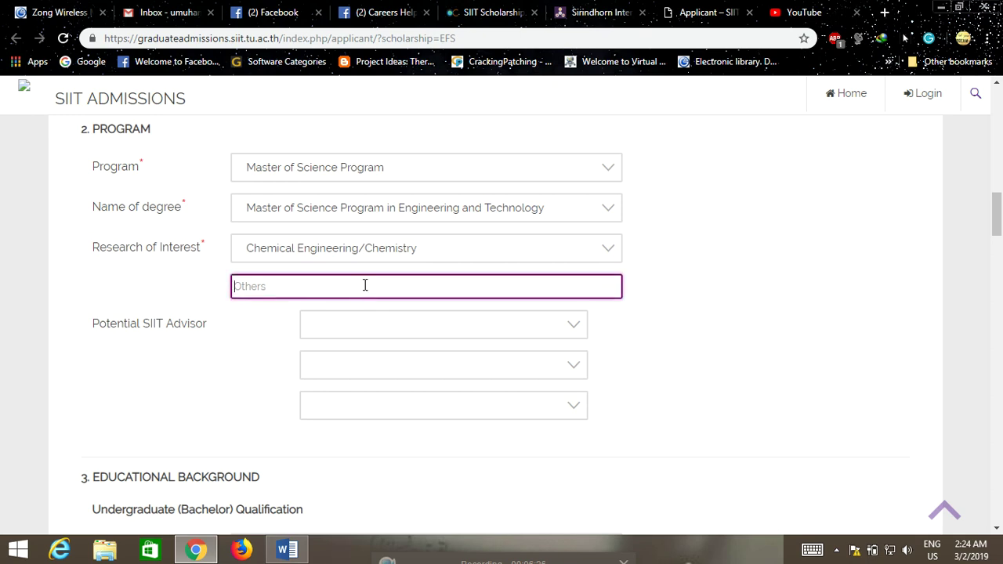
# Step: Examine the list of potential SIIT advisors for the chosen research area without selecting one
pyautogui.scroll(-1, 385, 313)
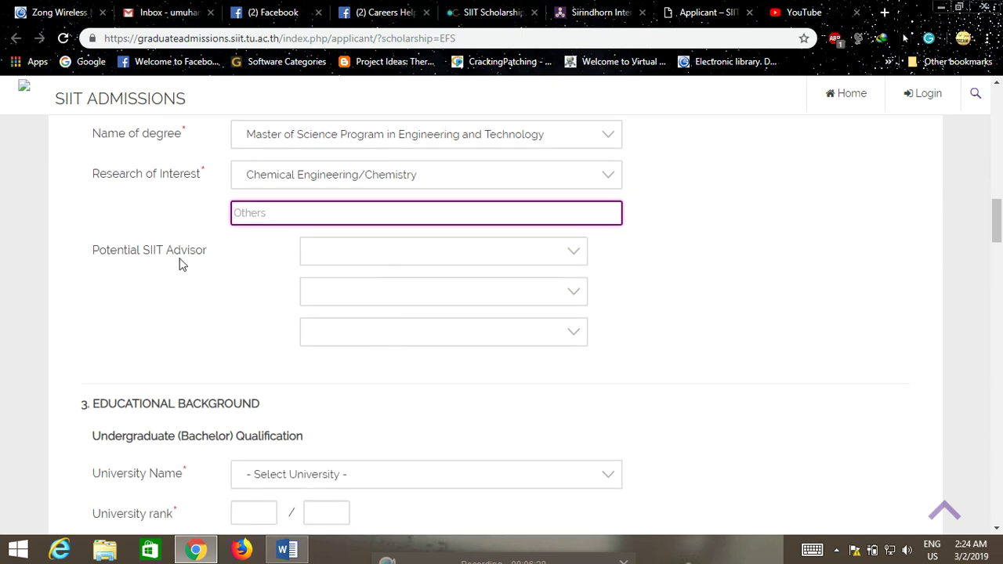
pyautogui.click(571, 260)
pyautogui.moveTo(582, 326); pyautogui.dragTo(582, 384)
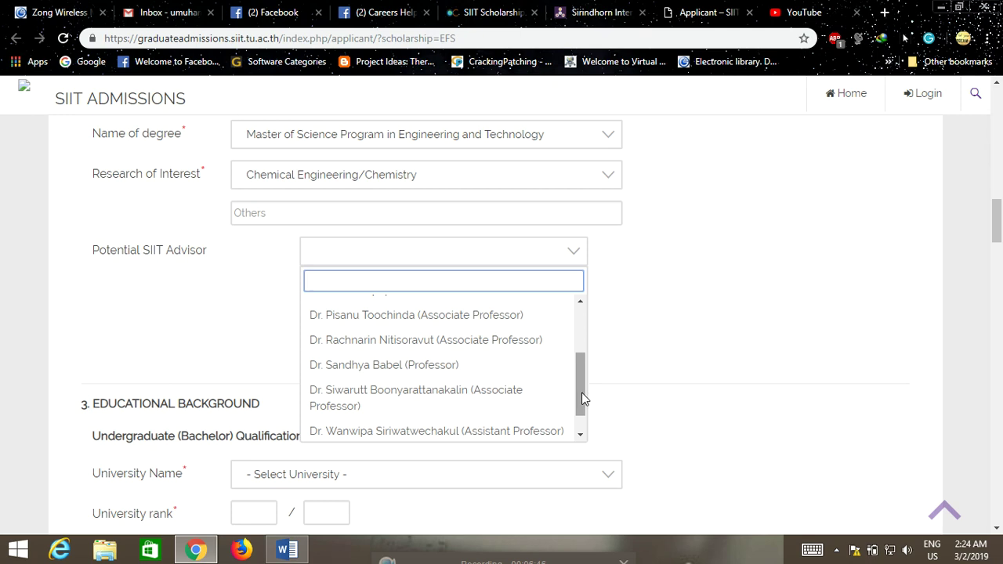
pyautogui.moveTo(586, 403); pyautogui.dragTo(602, 342)
pyautogui.click(716, 357)
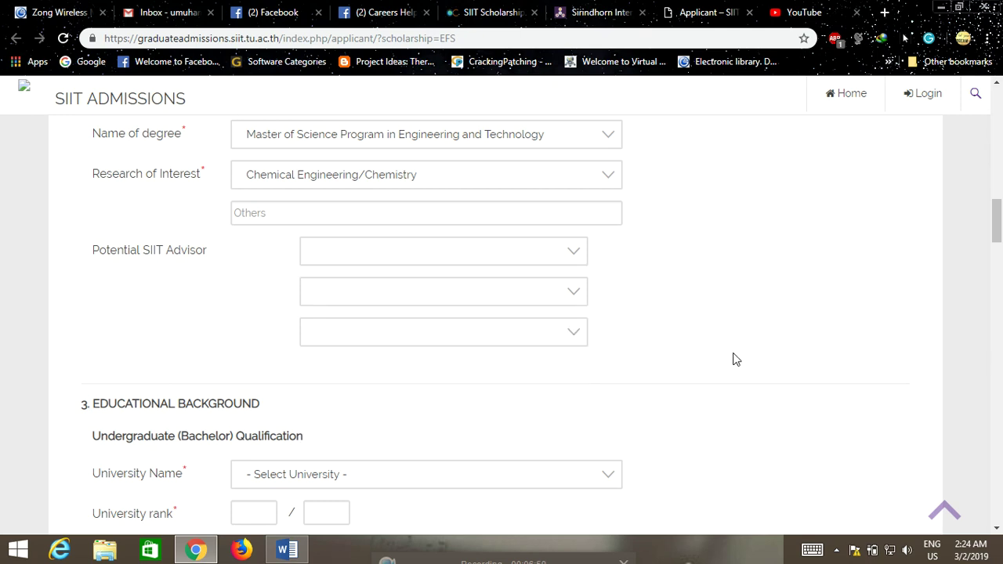
pyautogui.click(581, 294)
pyautogui.click(581, 294)
pyautogui.click(578, 260)
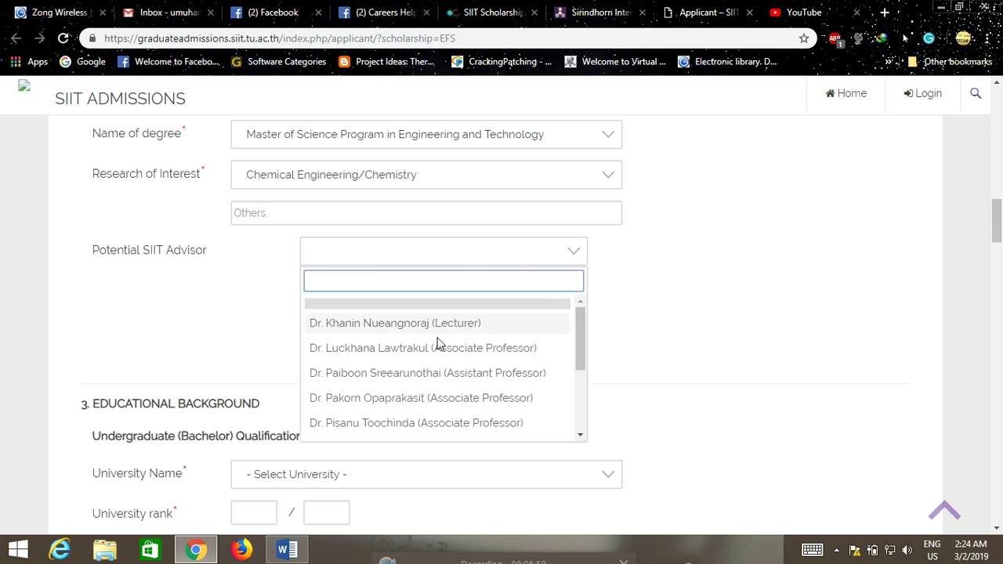
pyautogui.scroll(-1, 465, 328)
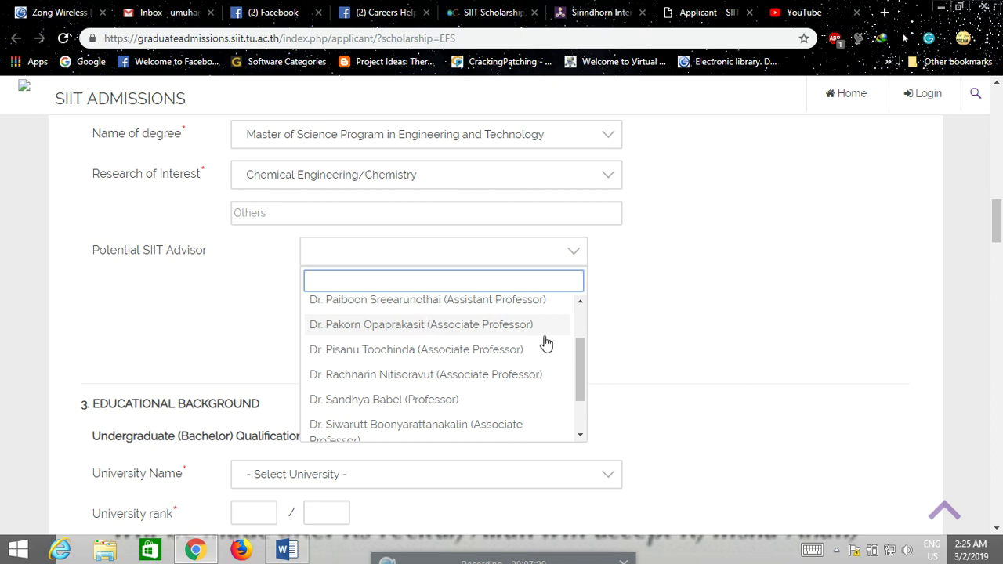
pyautogui.click(627, 325)
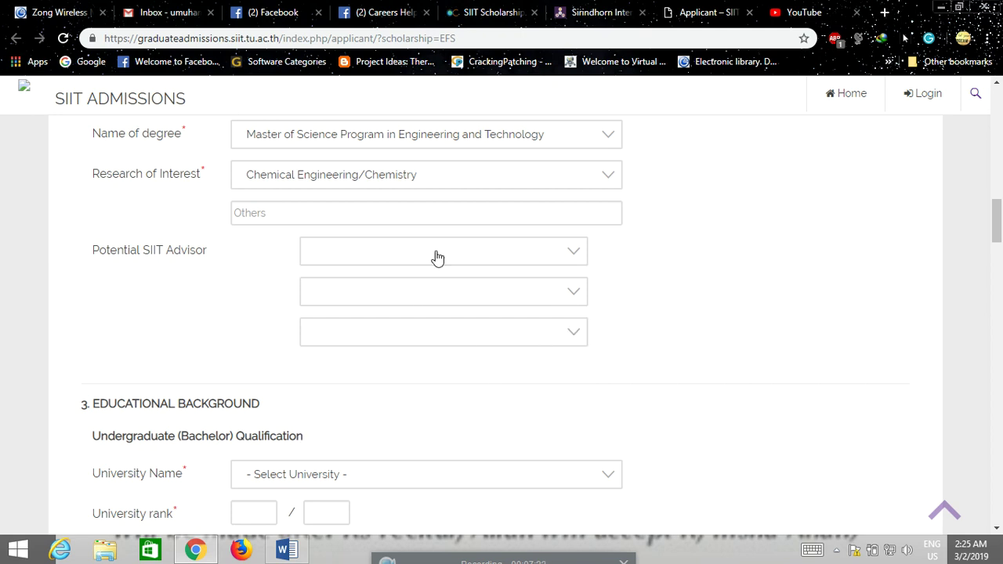
# Step: Examine the list of universities offered for the undergraduate qualification without selecting one
pyautogui.scroll(-1, 658, 311)
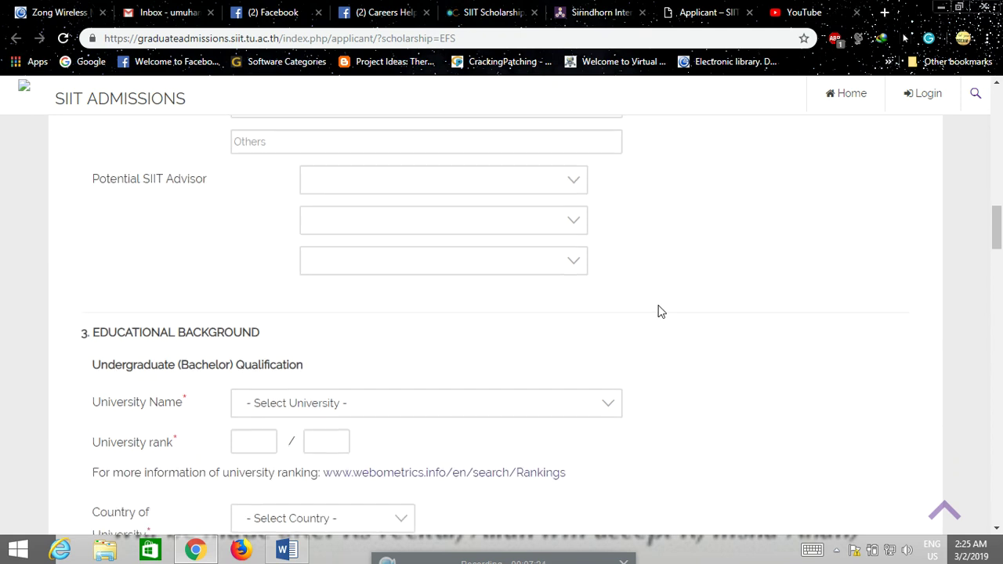
pyautogui.scroll(-2, 659, 311)
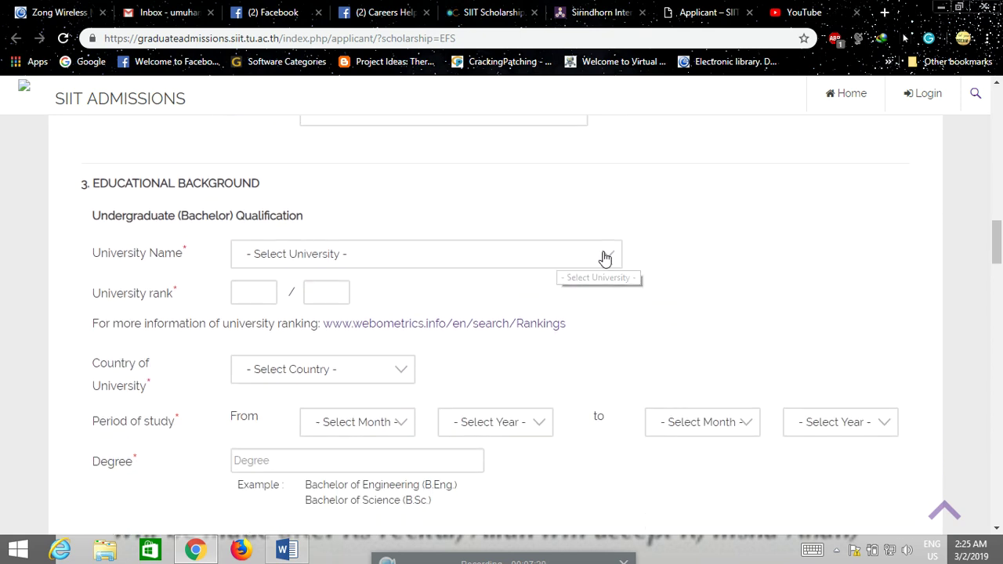
pyautogui.scroll(-3, 603, 258)
pyautogui.scroll(3, 603, 259)
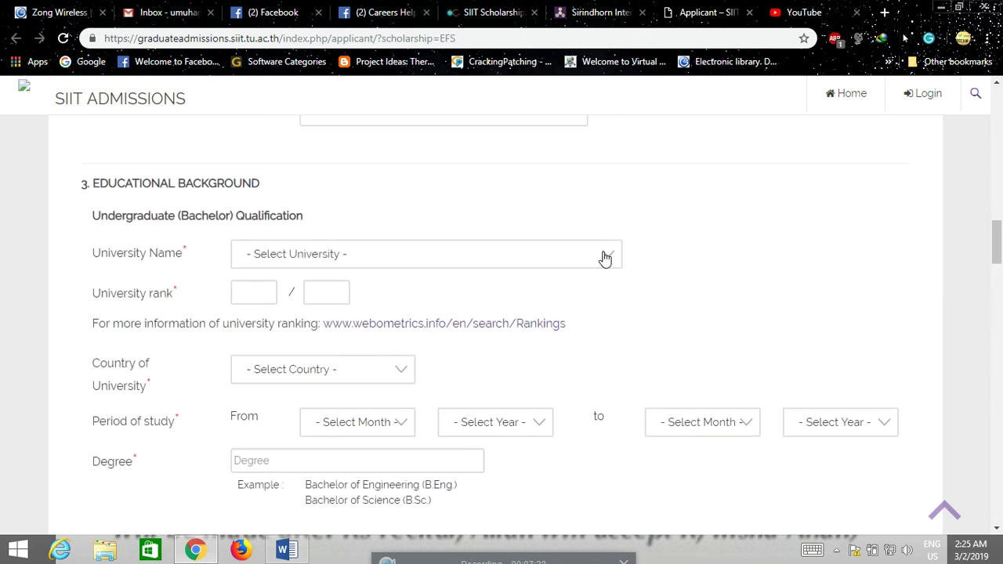
pyautogui.click(591, 265)
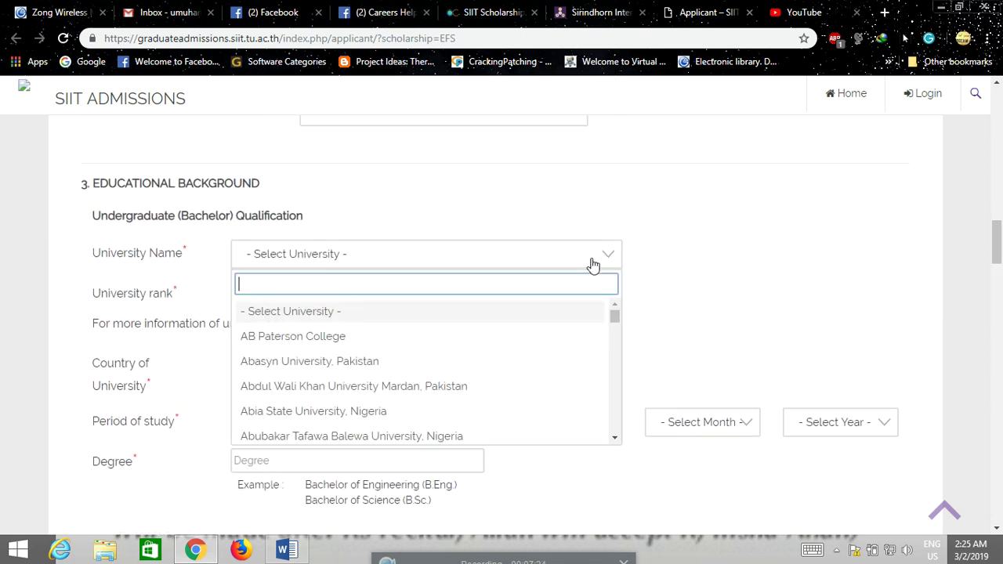
pyautogui.click(592, 265)
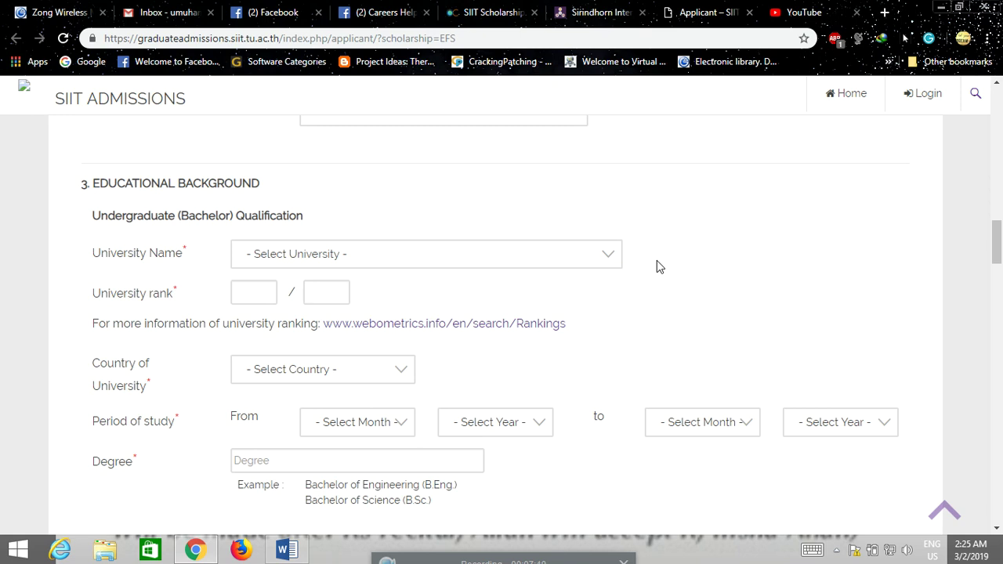
# Step: Examine the remaining undergraduate qualification fields, from university rank and country through degree, major subject, honors and GPA
pyautogui.scroll(-1, 657, 266)
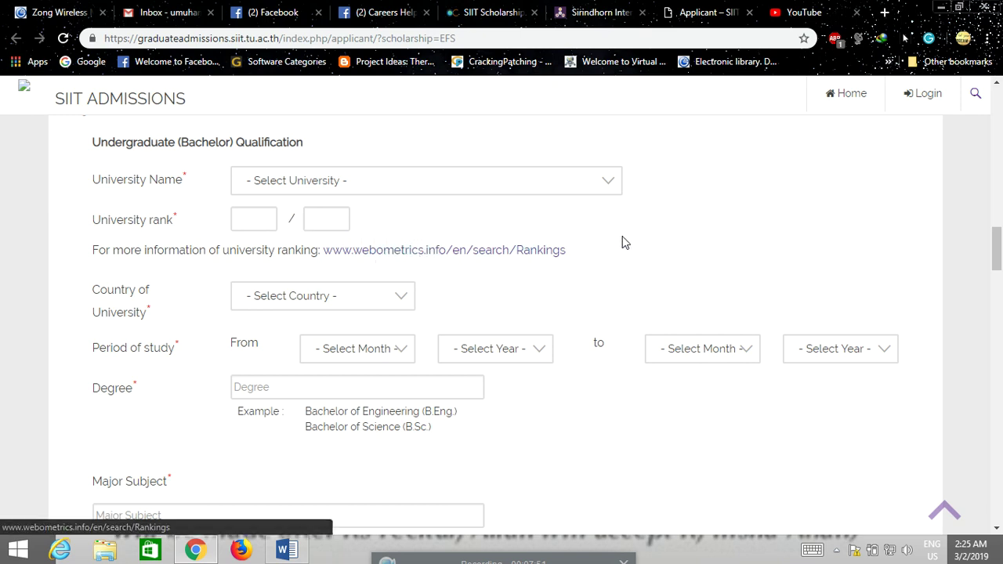
pyautogui.scroll(-1, 660, 193)
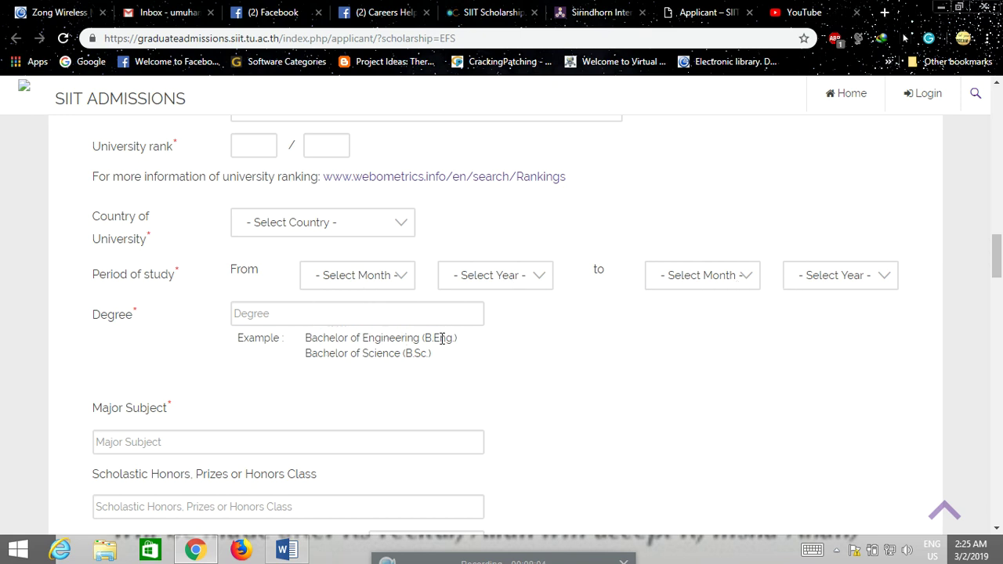
pyautogui.scroll(-1, 328, 327)
pyautogui.scroll(-1, 327, 326)
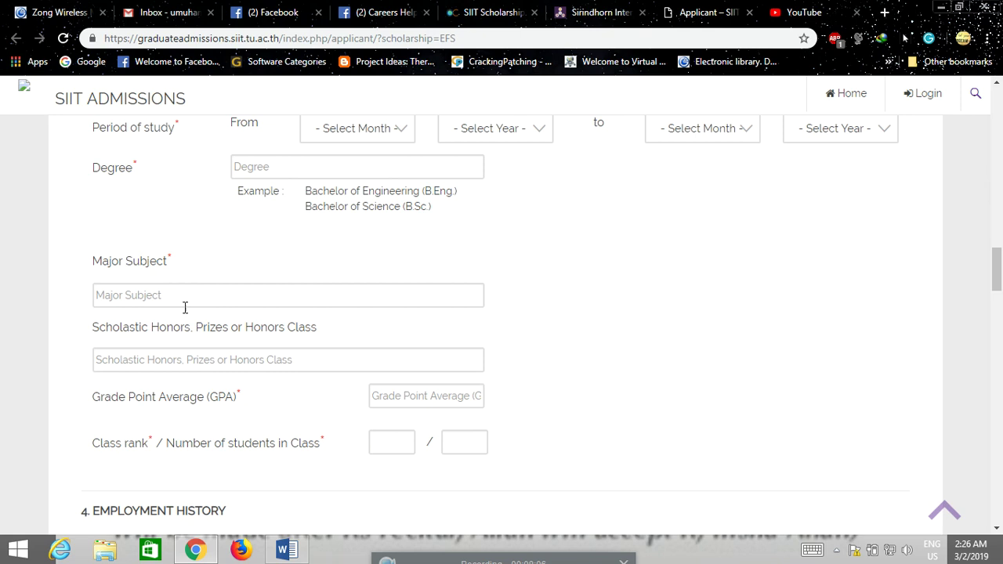
pyautogui.scroll(-1, 193, 293)
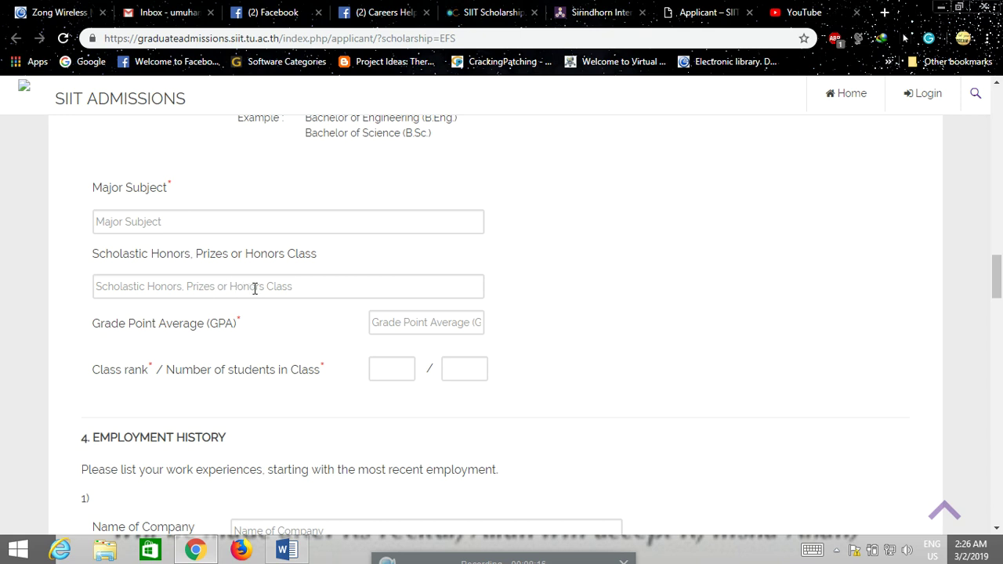
pyautogui.scroll(-1, 256, 289)
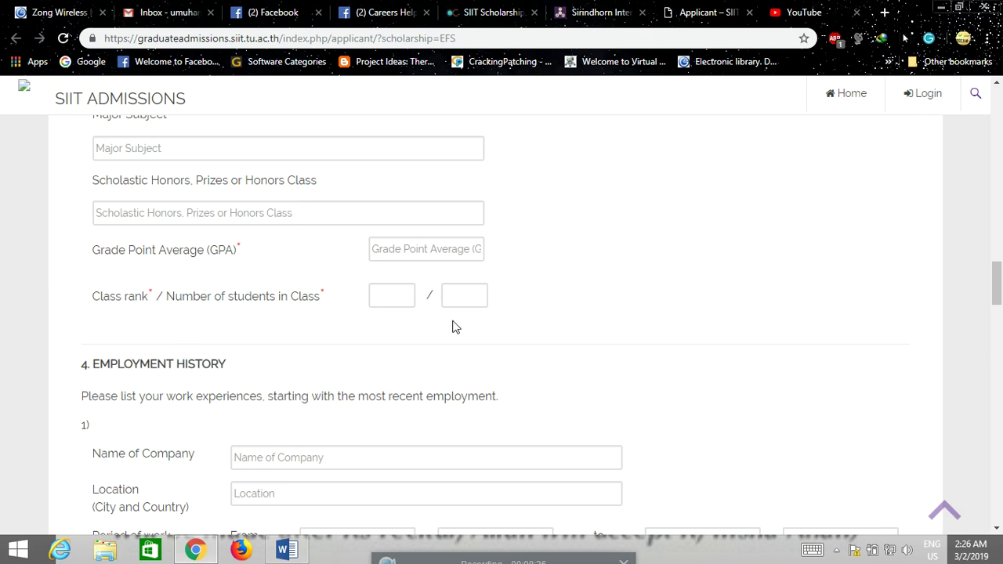
# Step: Check the number of students in class field and the class rank field, leaving the cursor in class rank
pyautogui.click(461, 295)
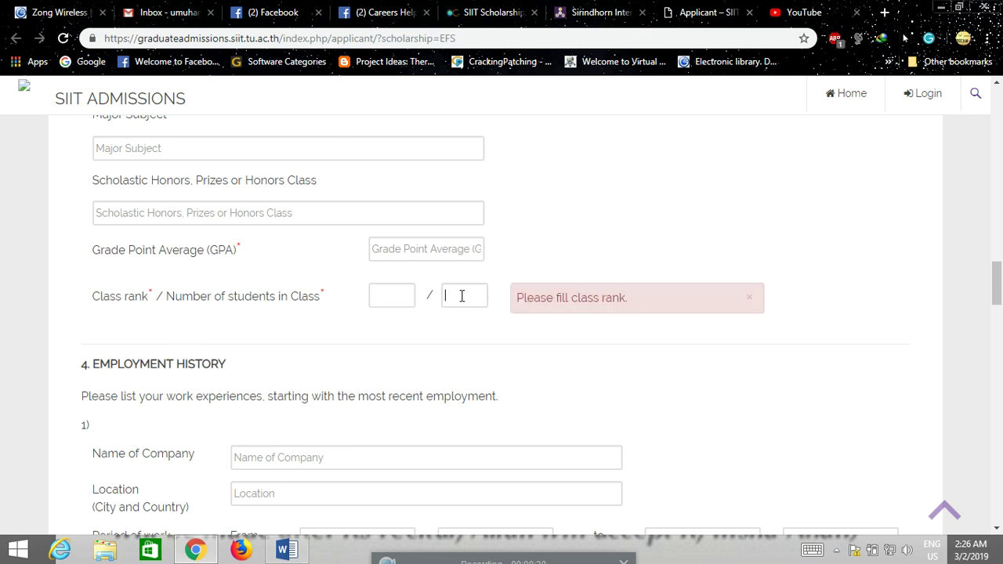
pyautogui.click(397, 292)
pyautogui.click(444, 295)
pyautogui.click(392, 291)
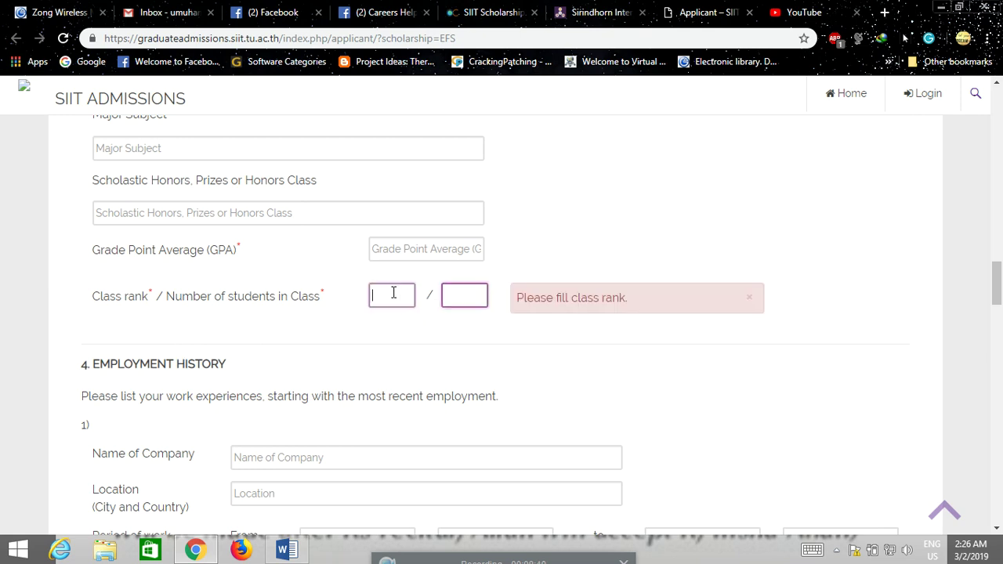
# Step: Examine the Employment History section, including company name, location, period of work, employer's activities, job title and job description
pyautogui.scroll(-2, 319, 315)
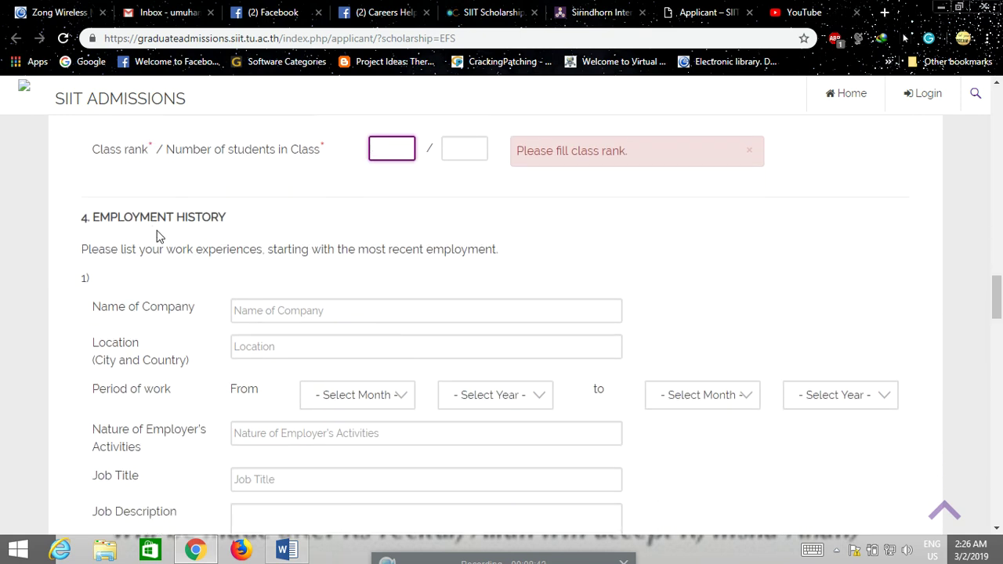
pyautogui.scroll(8, 157, 236)
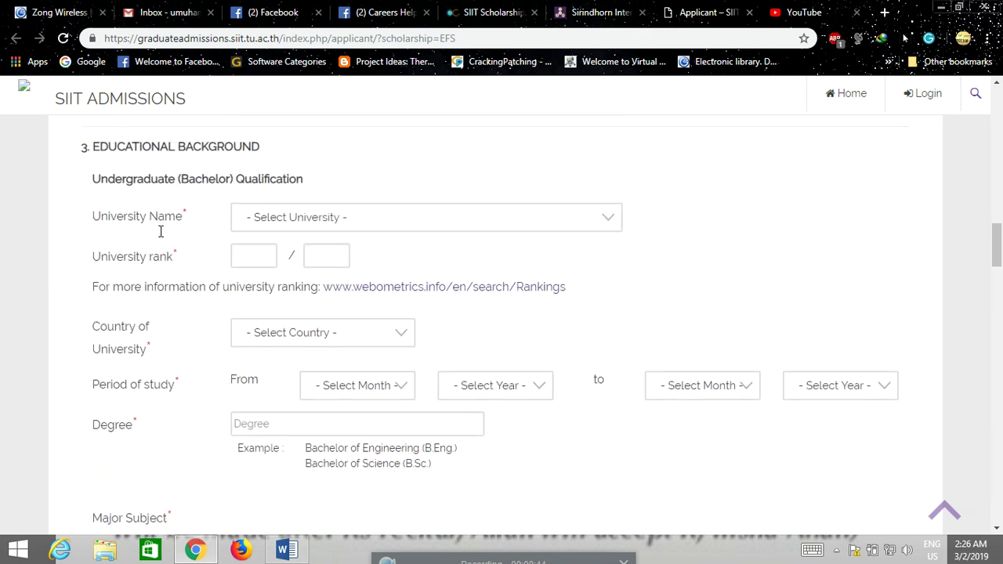
pyautogui.scroll(1, 159, 237)
pyautogui.scroll(-8, 159, 238)
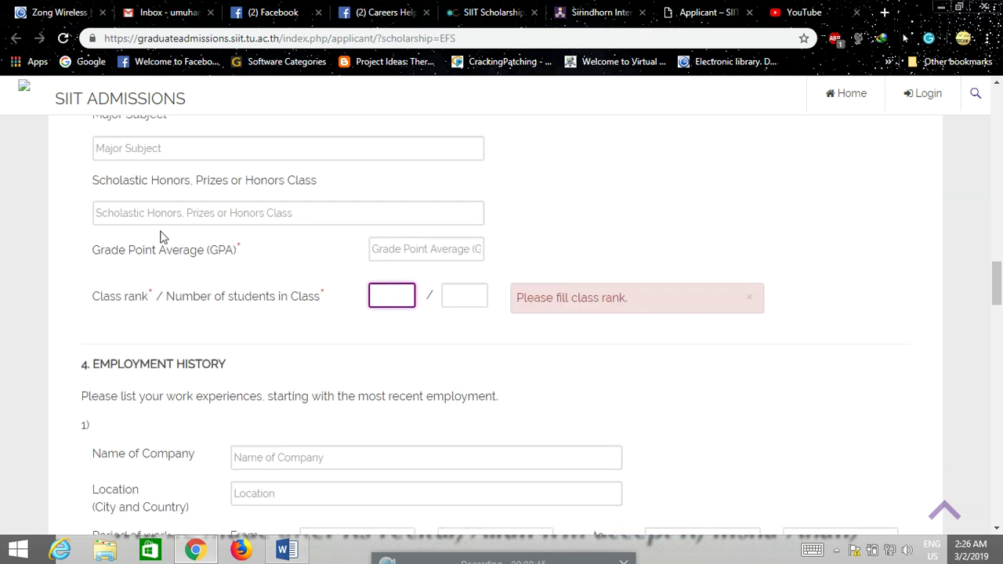
pyautogui.scroll(-2, 161, 235)
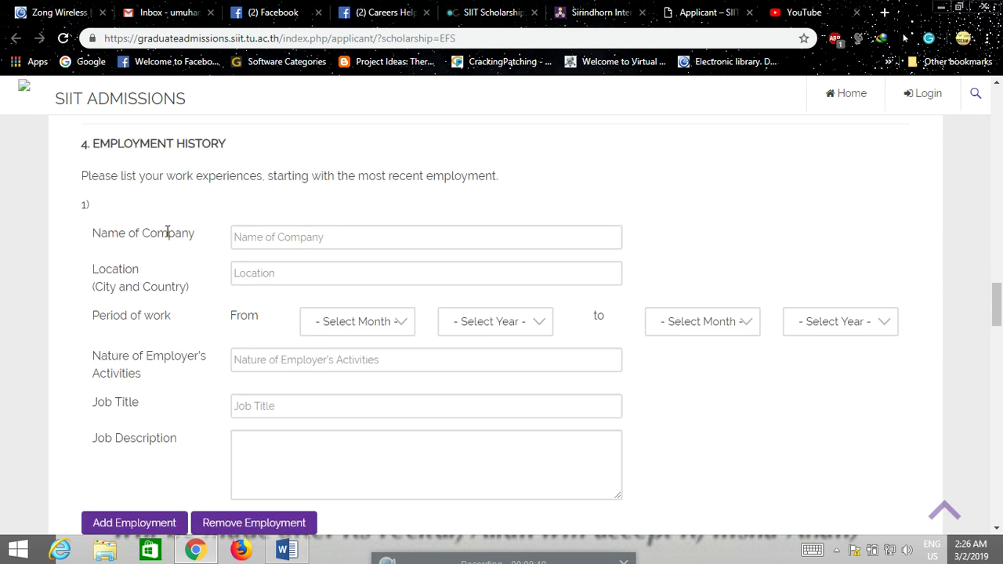
pyautogui.scroll(-1, 167, 234)
pyautogui.scroll(2, 166, 235)
pyautogui.scroll(3, 166, 238)
pyautogui.scroll(-5, 166, 237)
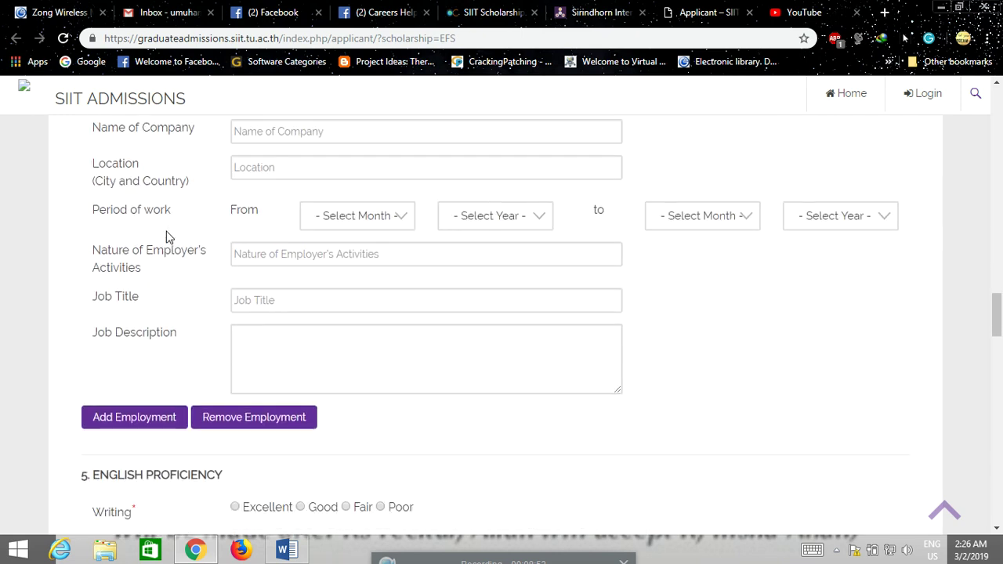
pyautogui.scroll(2, 166, 235)
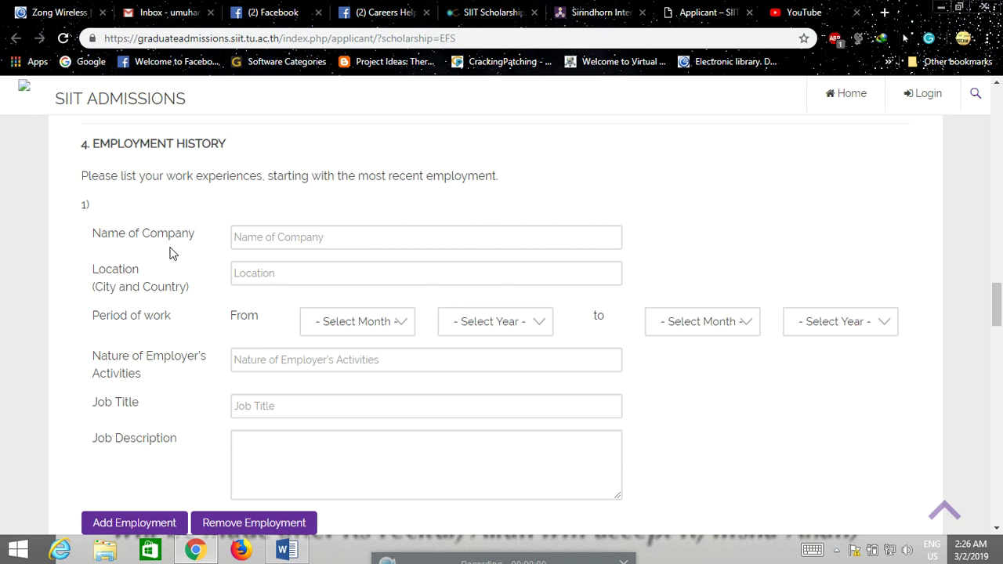
pyautogui.scroll(-1, 171, 252)
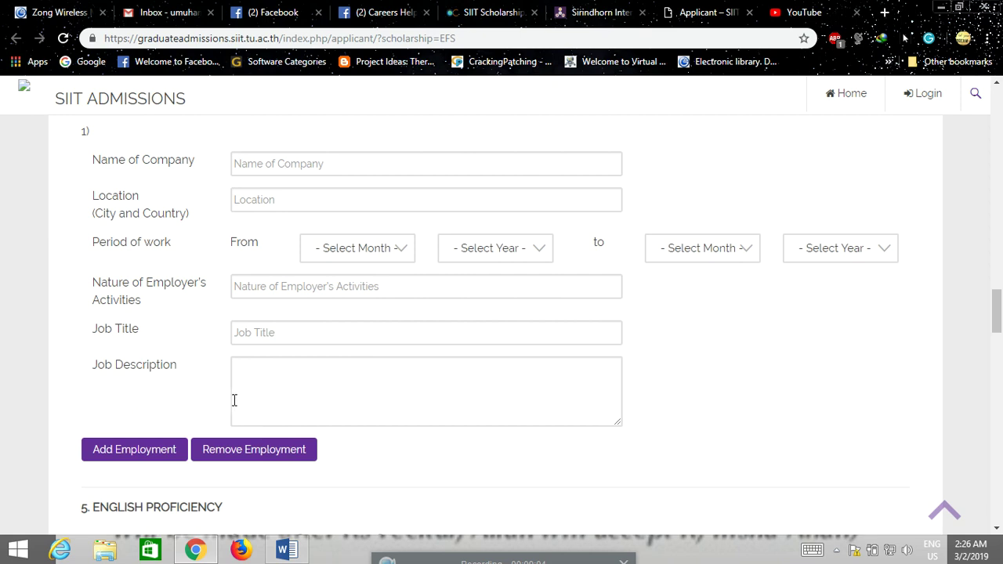
pyautogui.scroll(1, 226, 392)
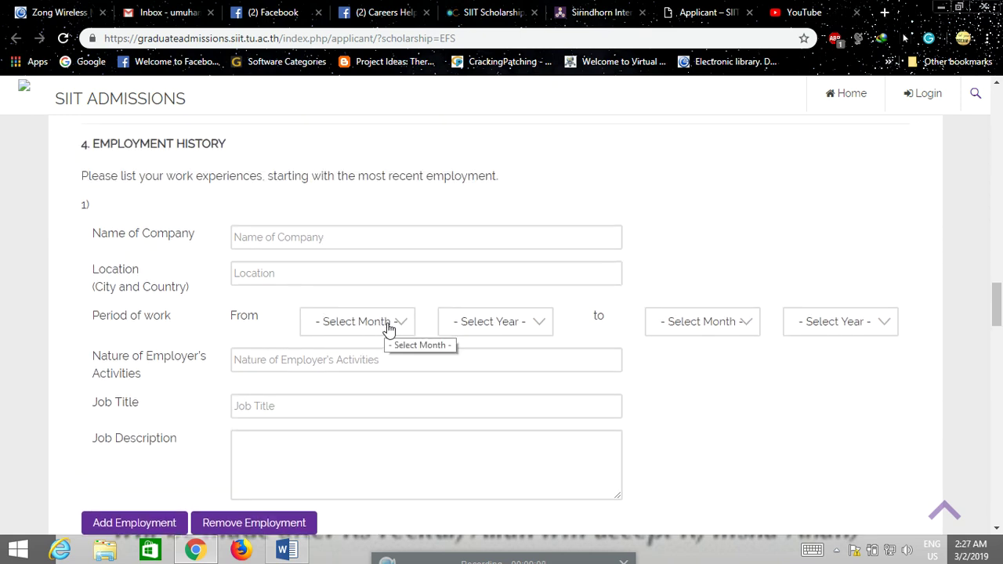
pyautogui.scroll(-1, 385, 323)
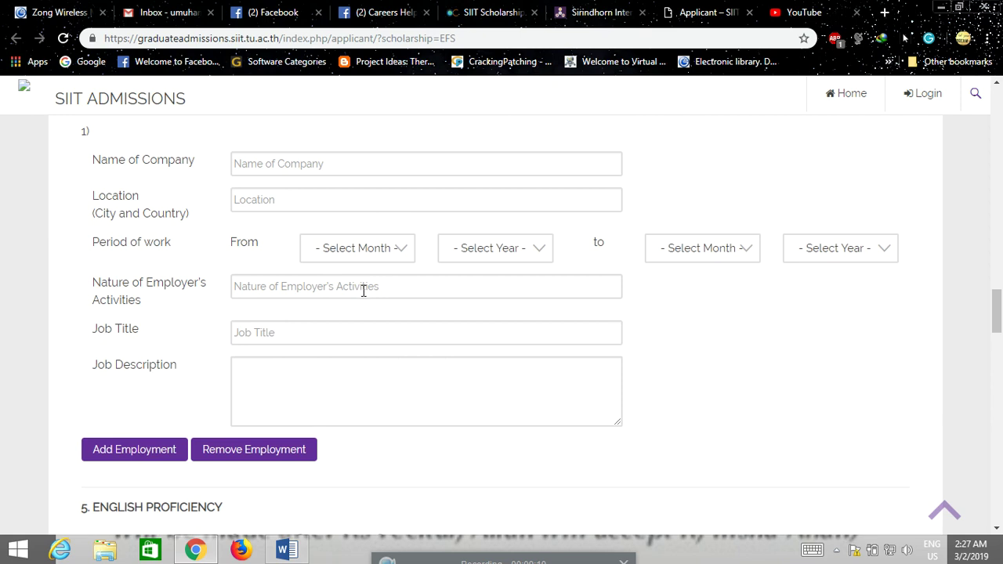
# Step: Mark Others under English Proficiency test scores and set its test date to 02/03/2019
pyautogui.scroll(-3, 334, 334)
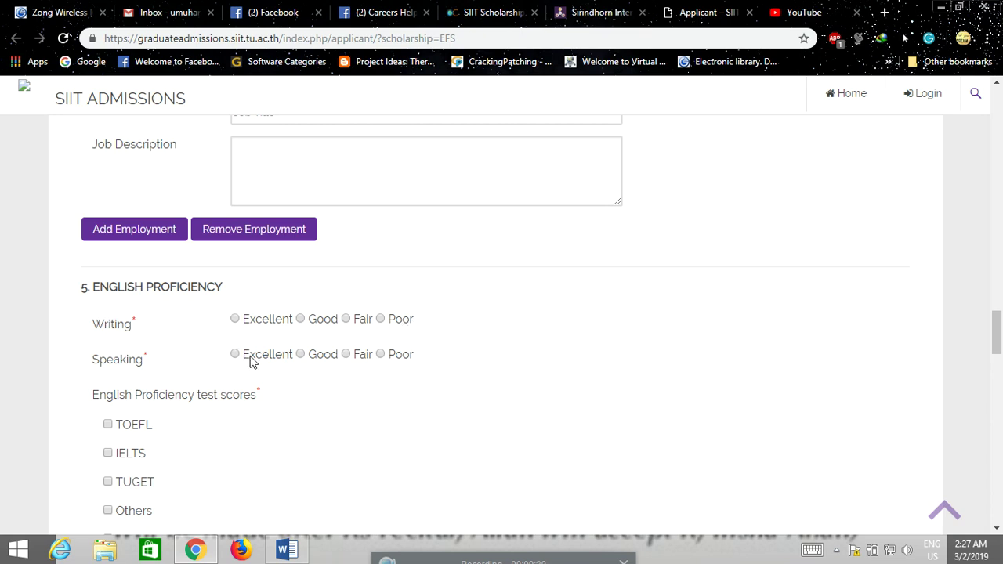
pyautogui.scroll(-1, 265, 362)
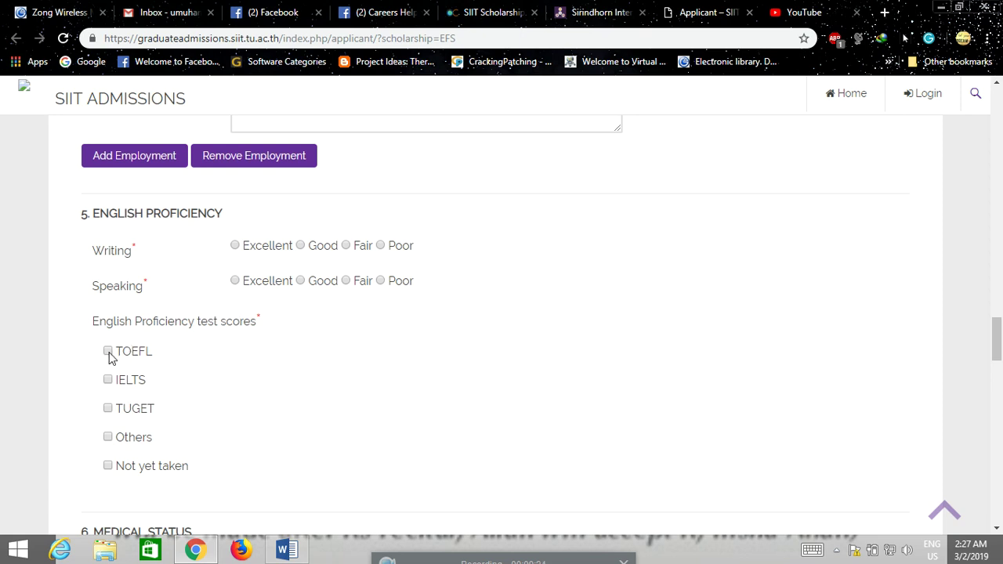
pyautogui.click(108, 437)
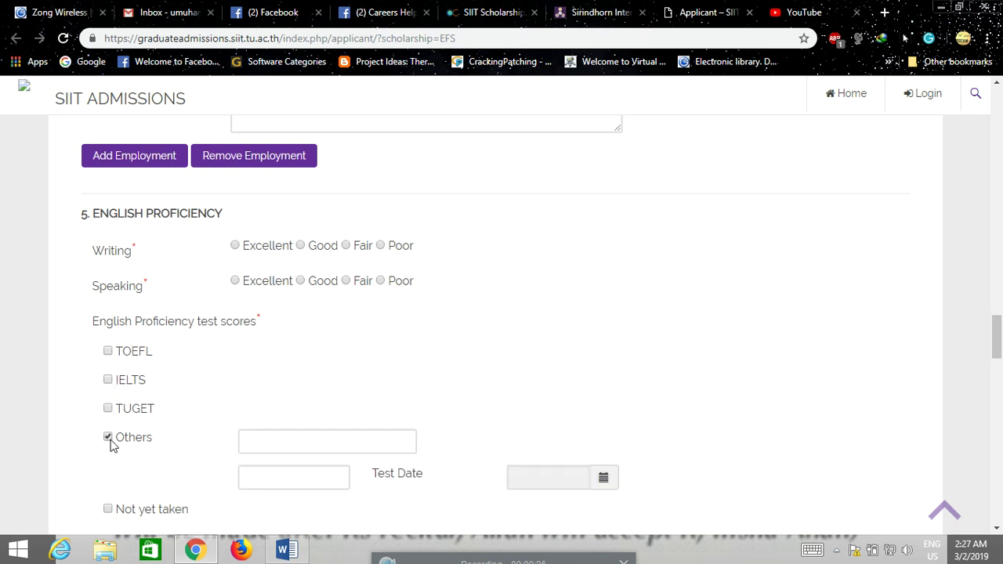
pyautogui.scroll(-1, 113, 443)
pyautogui.click(311, 368)
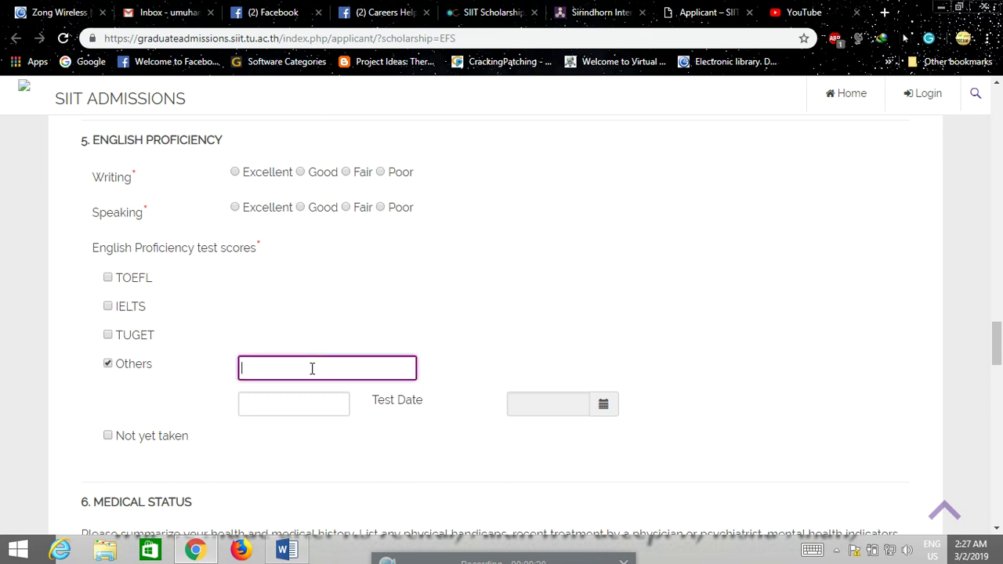
pyautogui.click(298, 401)
pyautogui.click(558, 409)
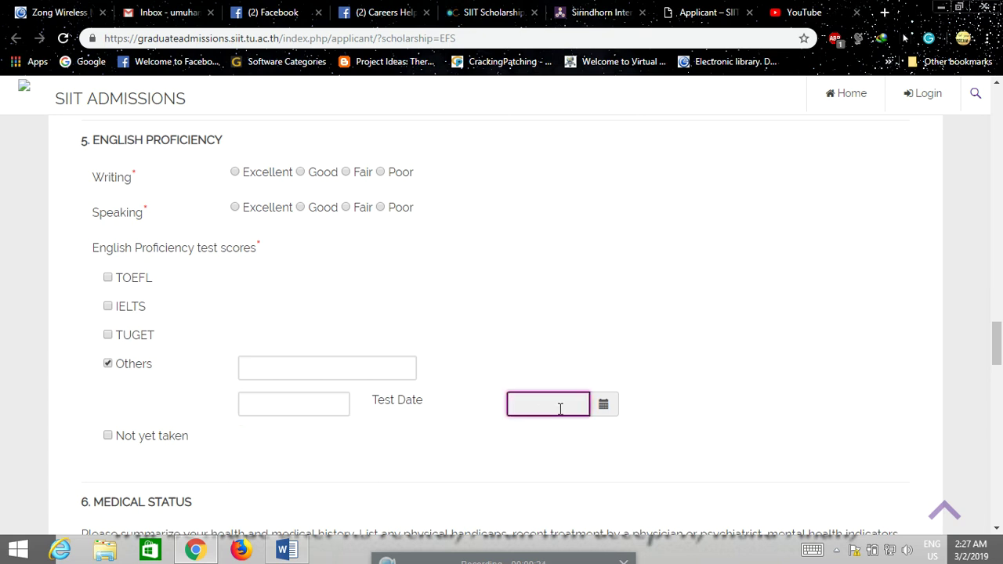
pyautogui.click(605, 404)
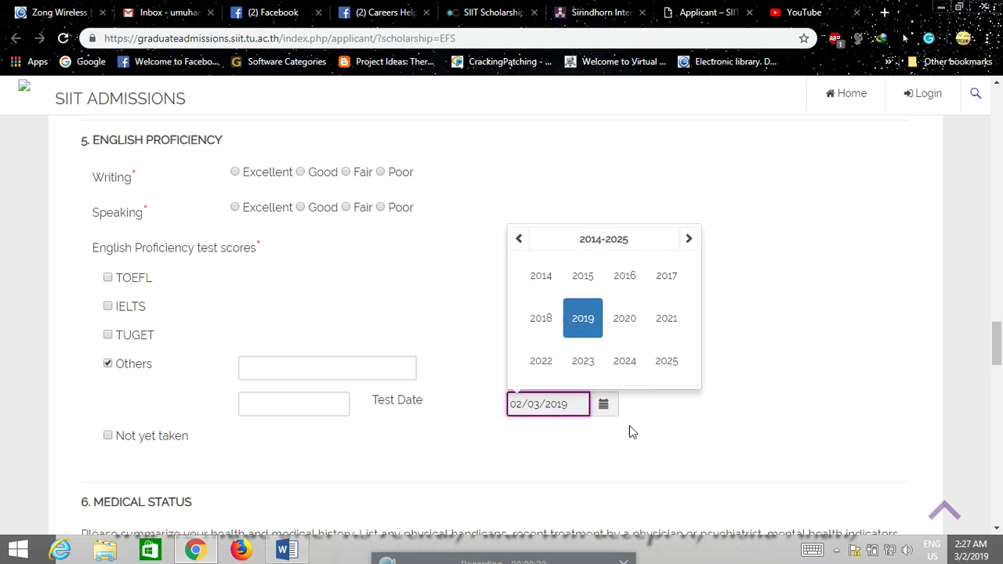
pyautogui.click(658, 436)
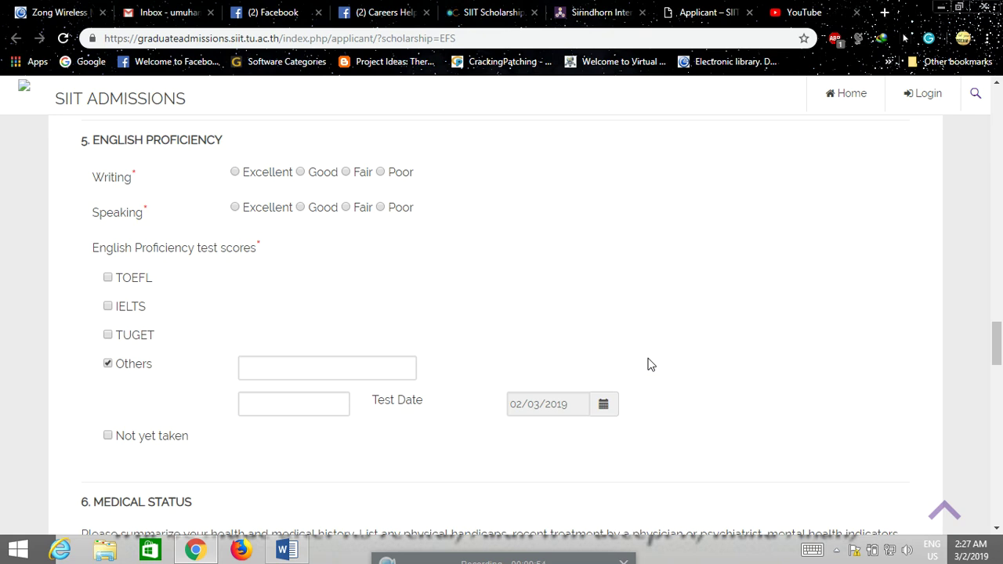
# Step: Examine the Medical Status, Financial Support, Statement of Purpose and Required Application Documents sections of the form
pyautogui.scroll(-5, 649, 365)
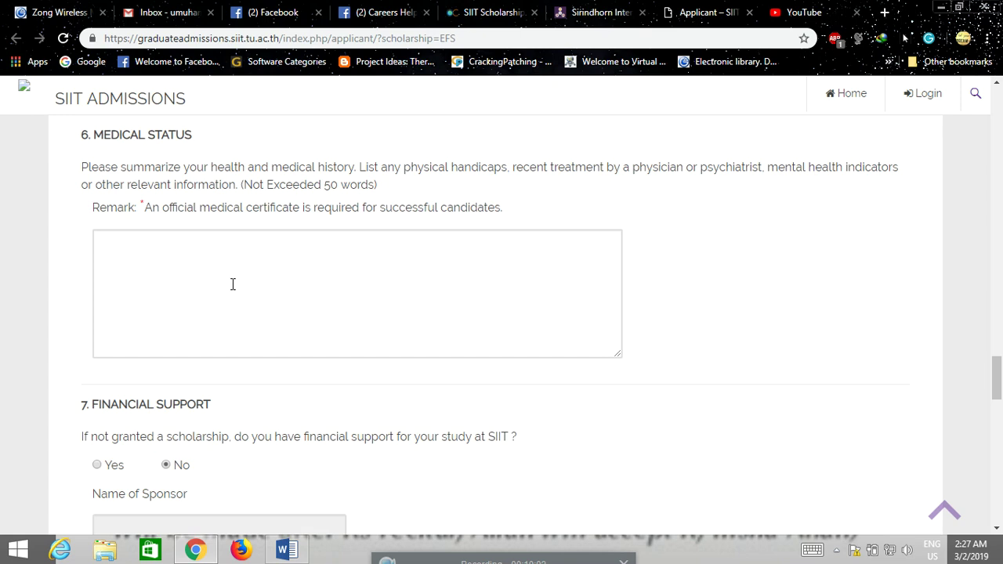
pyautogui.scroll(-2, 258, 305)
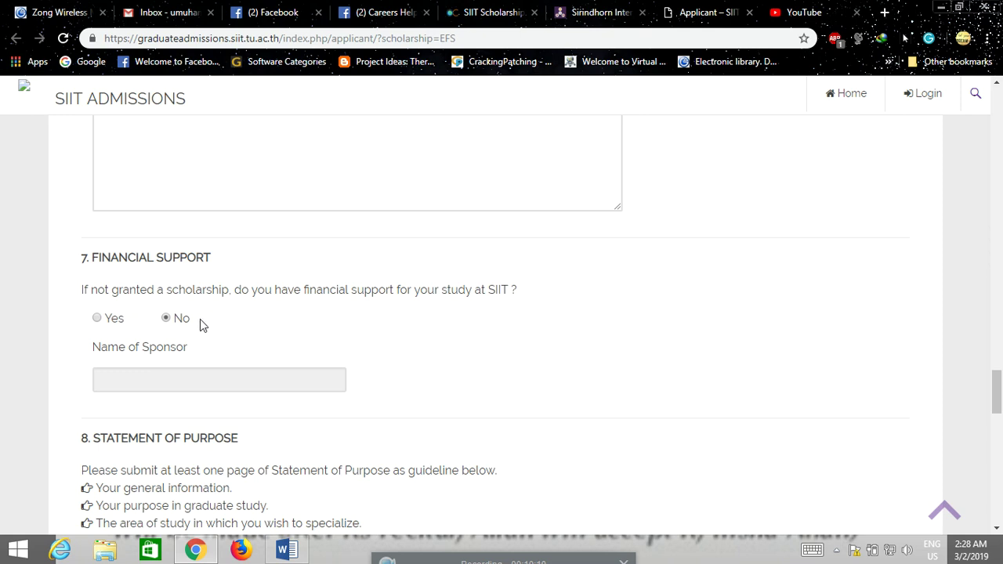
pyautogui.scroll(-2, 201, 319)
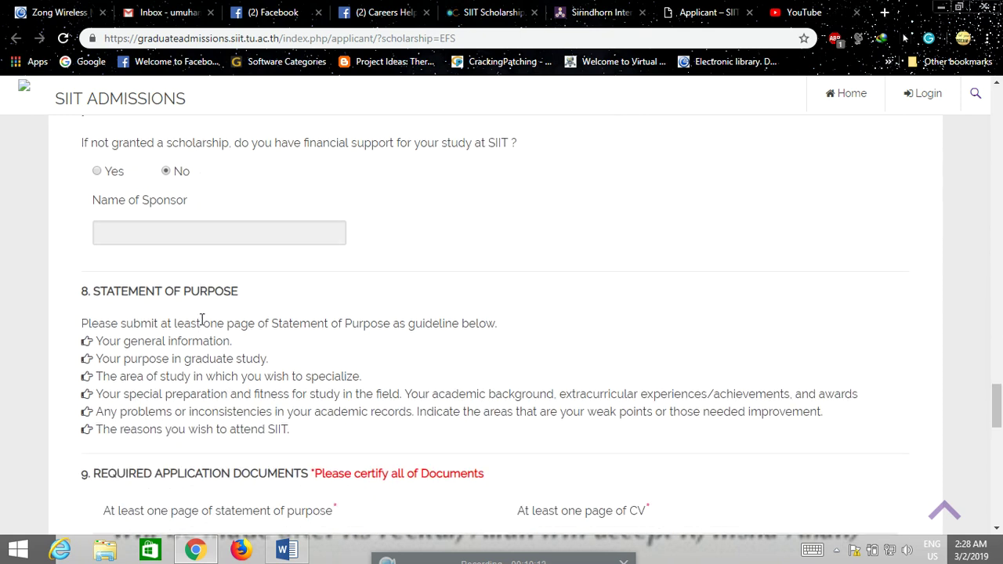
pyautogui.scroll(-2, 137, 335)
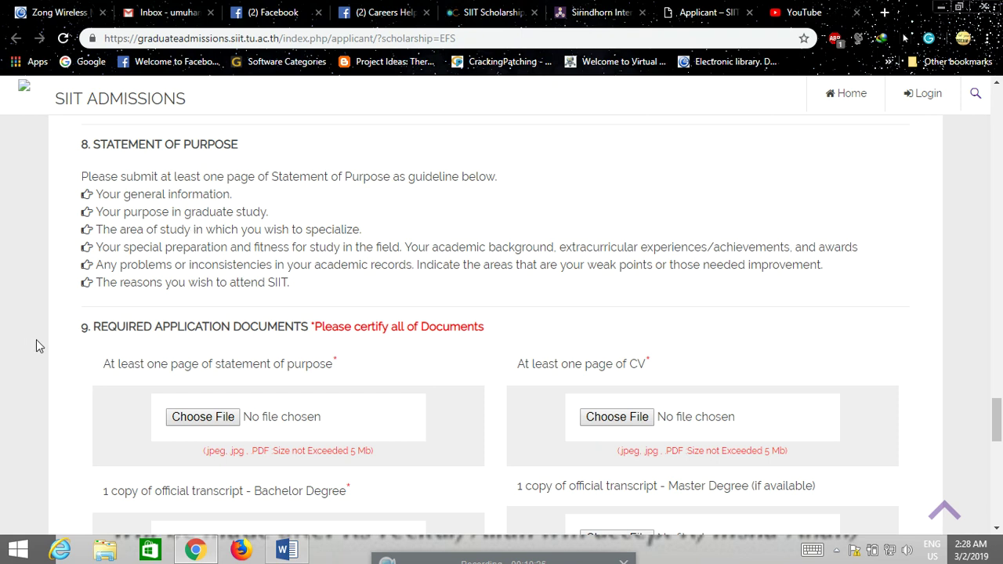
pyautogui.scroll(-2, 35, 345)
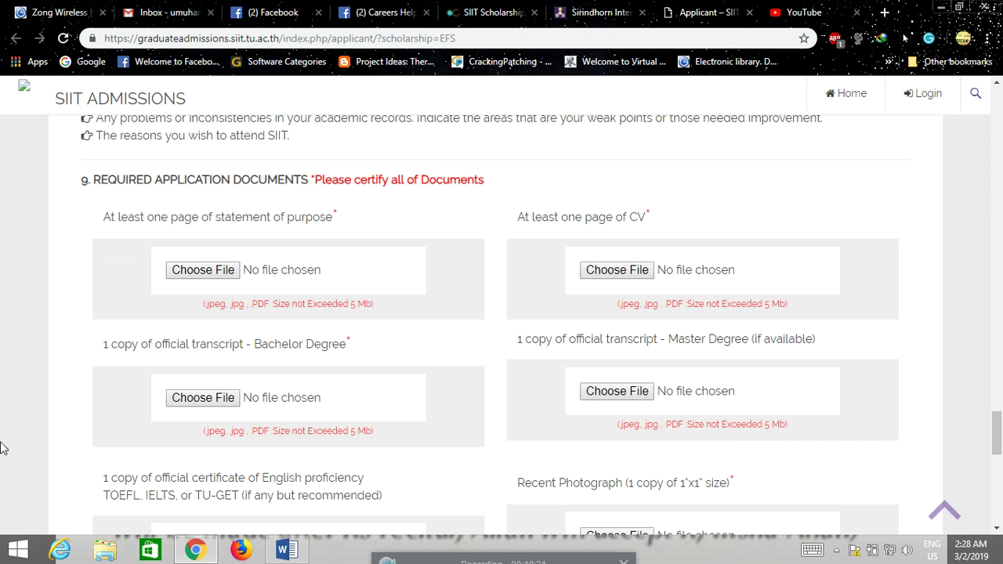
pyautogui.scroll(-1, 619, 274)
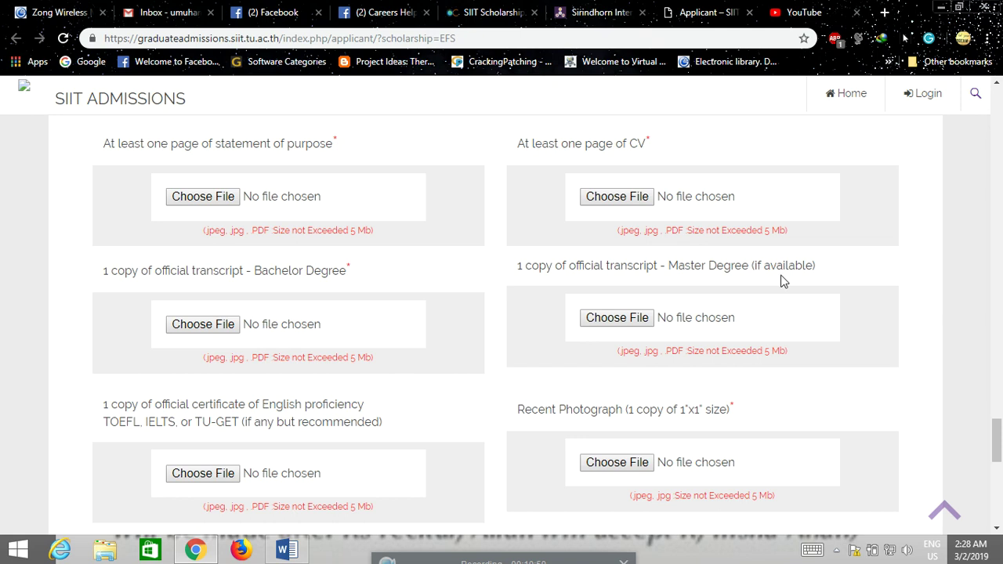
pyautogui.scroll(-2, 783, 281)
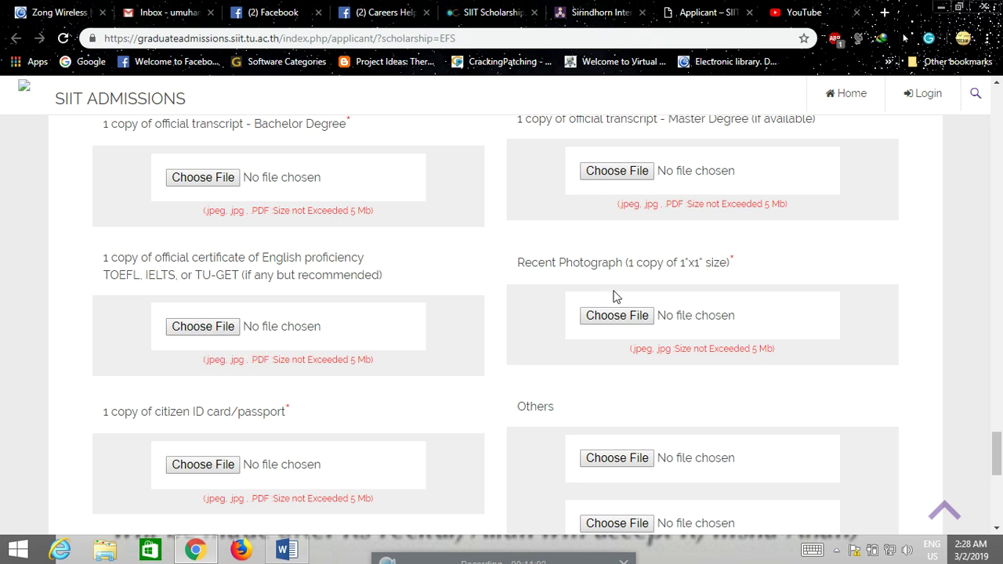
# Step: Examine the remaining document upload fields and the Referee 1 name, affiliation and email fields, ending with the cursor in email
pyautogui.scroll(-1, 614, 296)
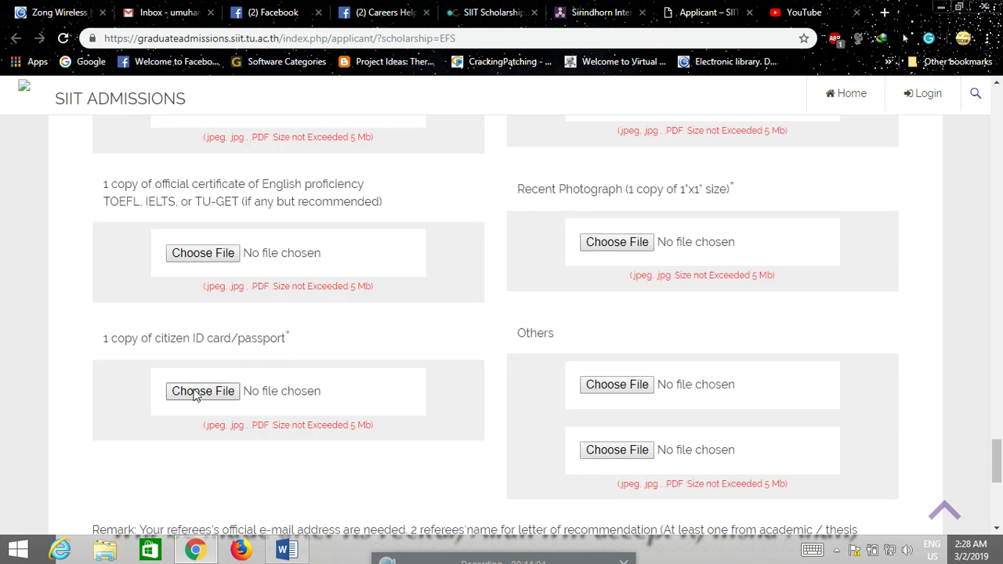
pyautogui.scroll(-2, 397, 447)
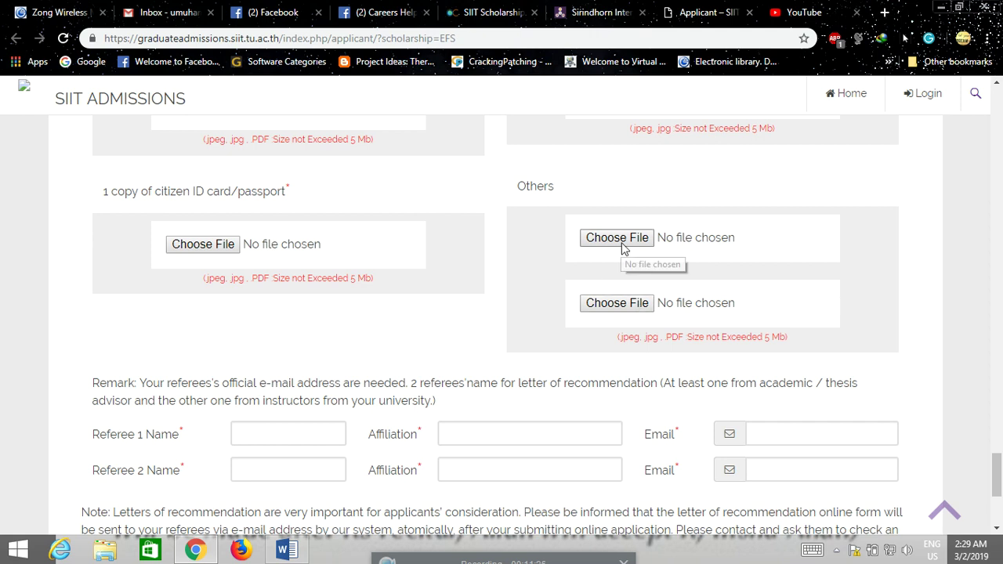
pyautogui.scroll(-2, 625, 248)
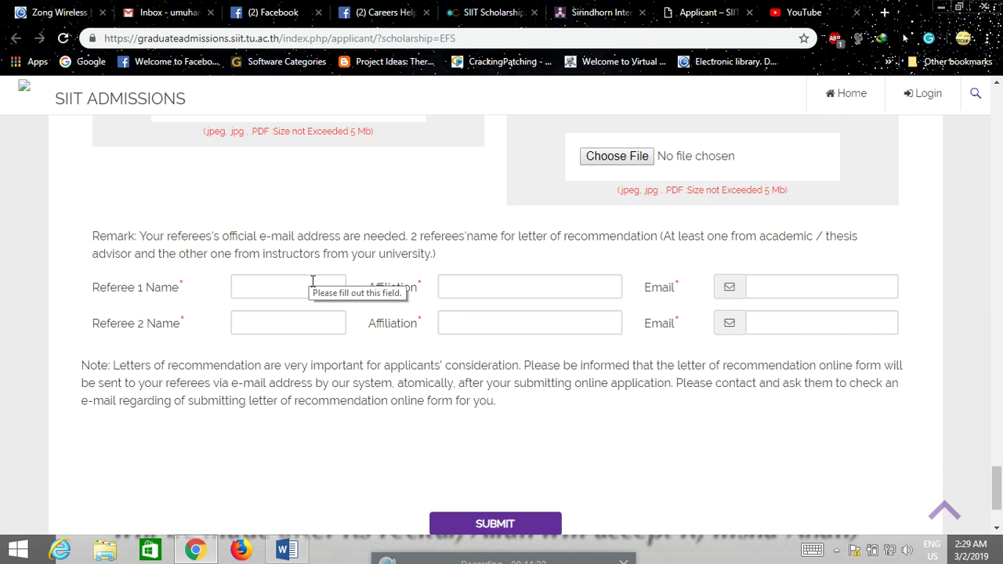
pyautogui.click(257, 289)
pyautogui.click(506, 288)
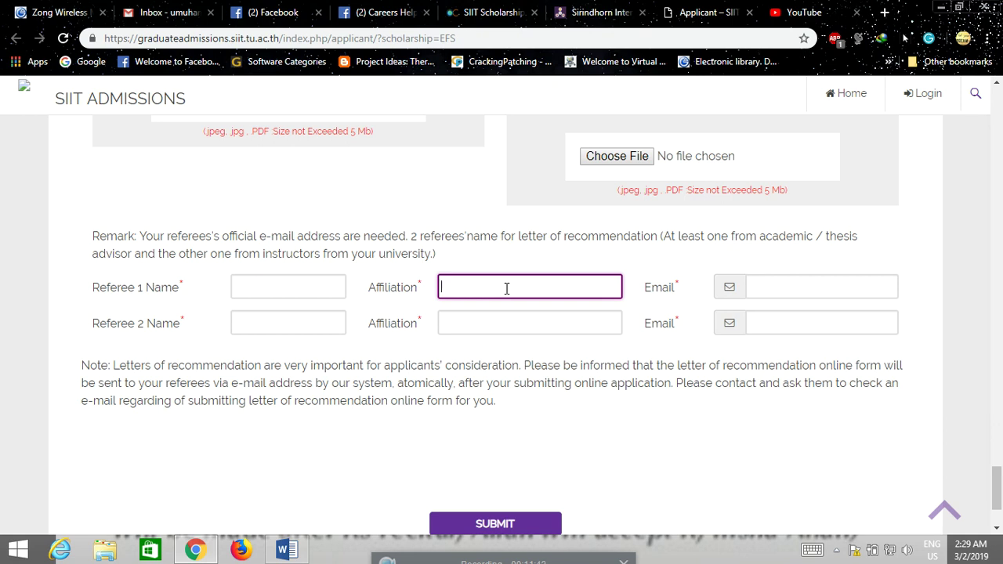
pyautogui.click(777, 285)
pyautogui.scroll(-1, 611, 406)
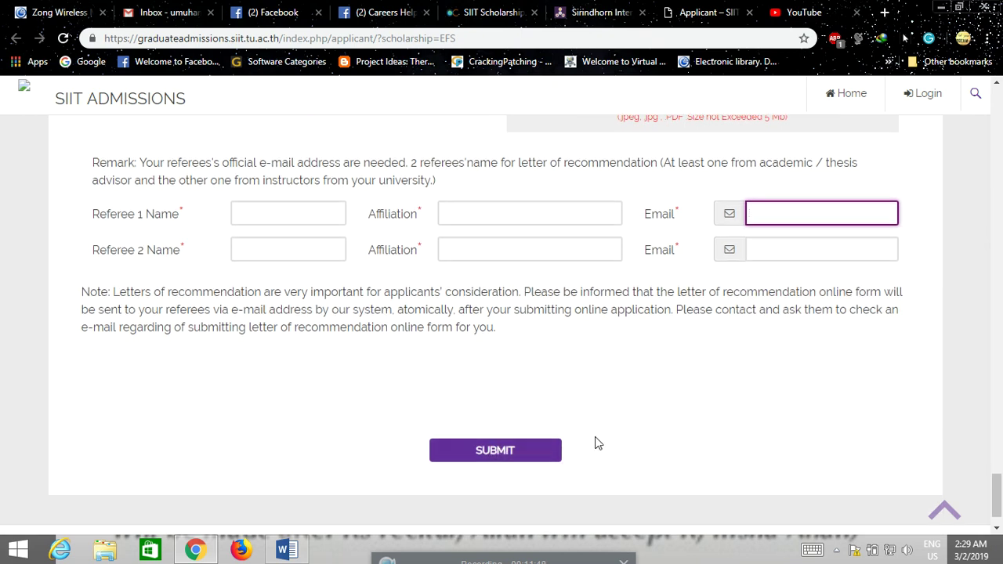
# Step: Return to the start of the form and examine the application stages: Fill in Application, Verify Data, Print Application Form and Login
pyautogui.scroll(15, 595, 443)
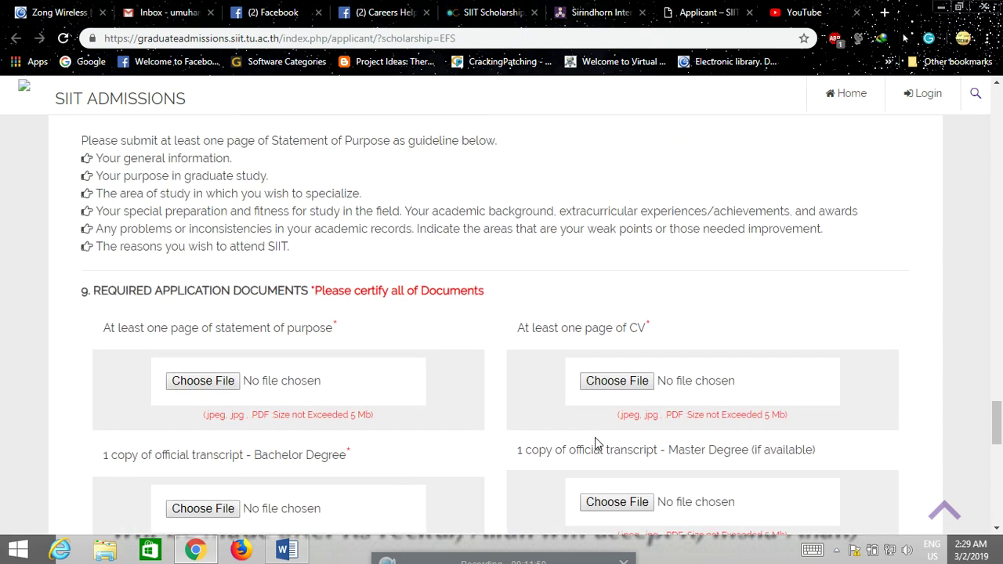
pyautogui.scroll(15, 595, 444)
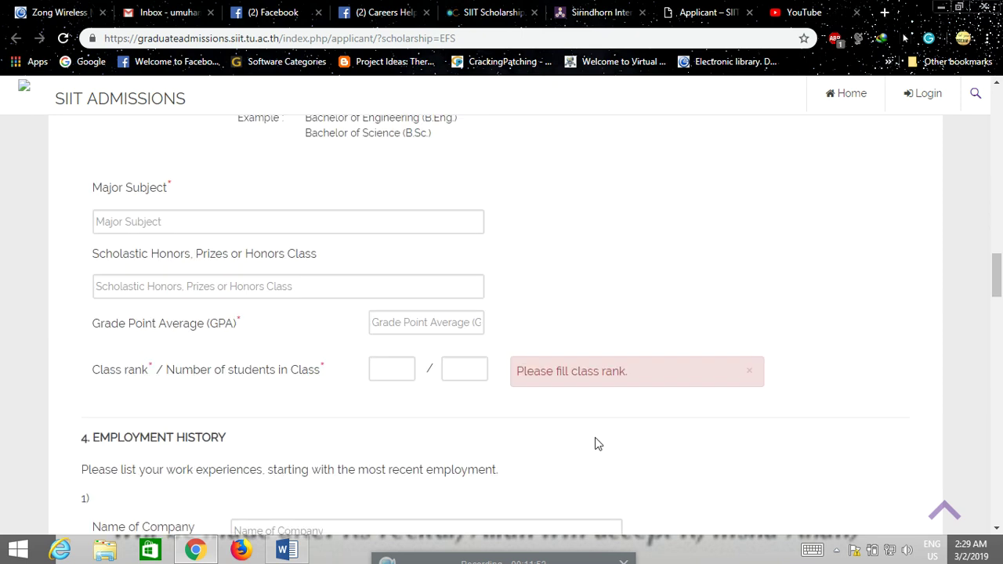
pyautogui.scroll(15, 595, 443)
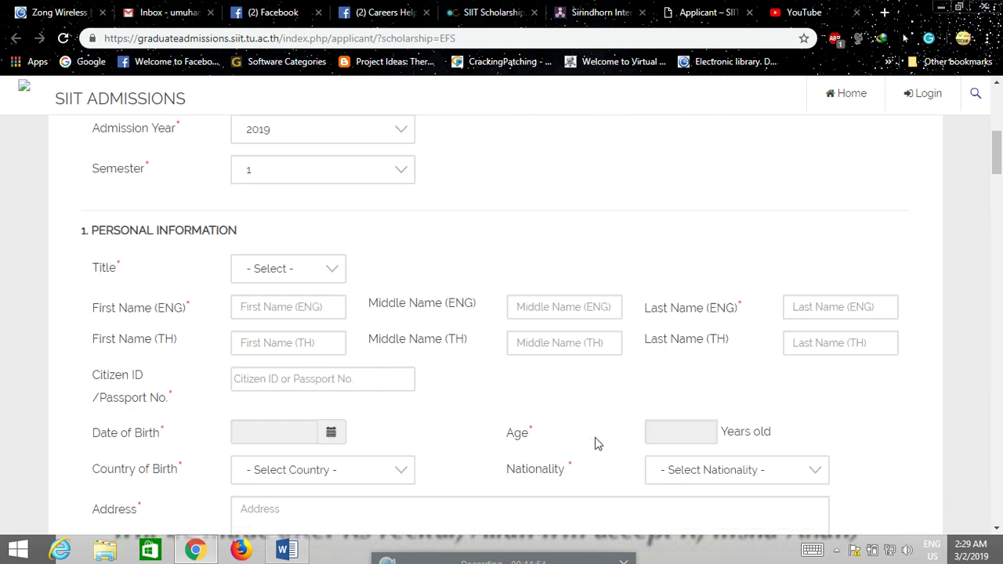
pyautogui.scroll(3, 408, 396)
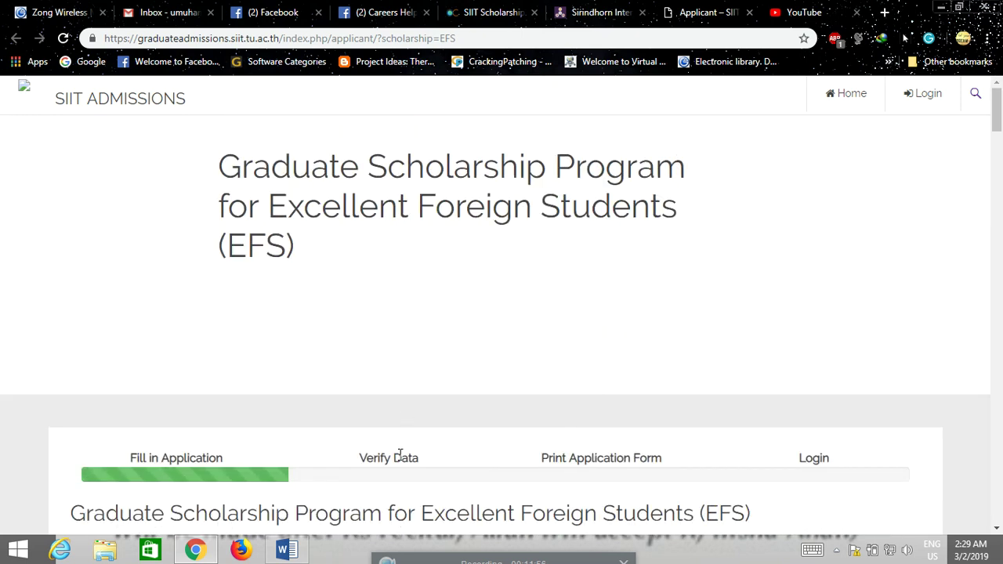
pyautogui.scroll(-3, 405, 461)
pyautogui.scroll(-3, 408, 448)
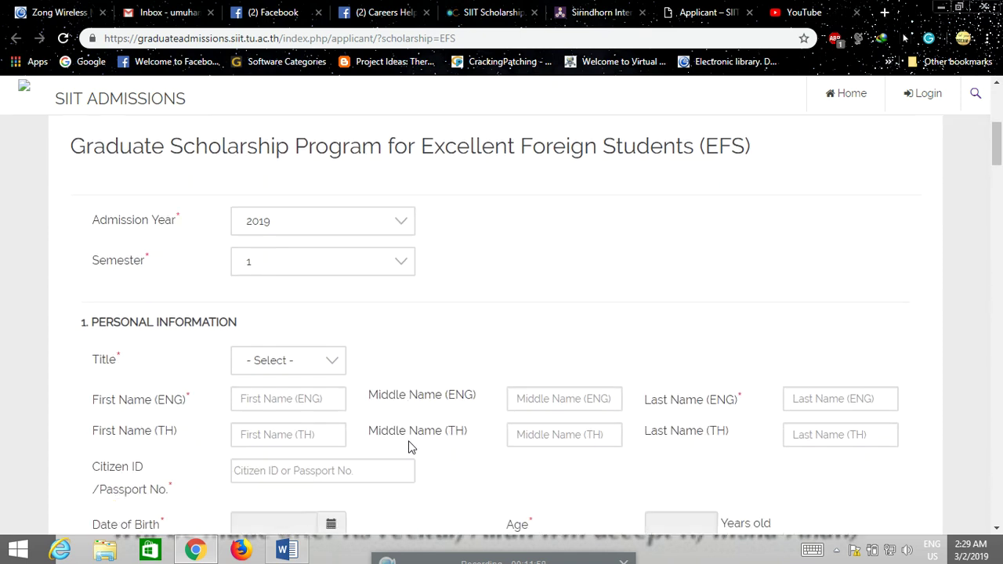
pyautogui.scroll(4, 414, 445)
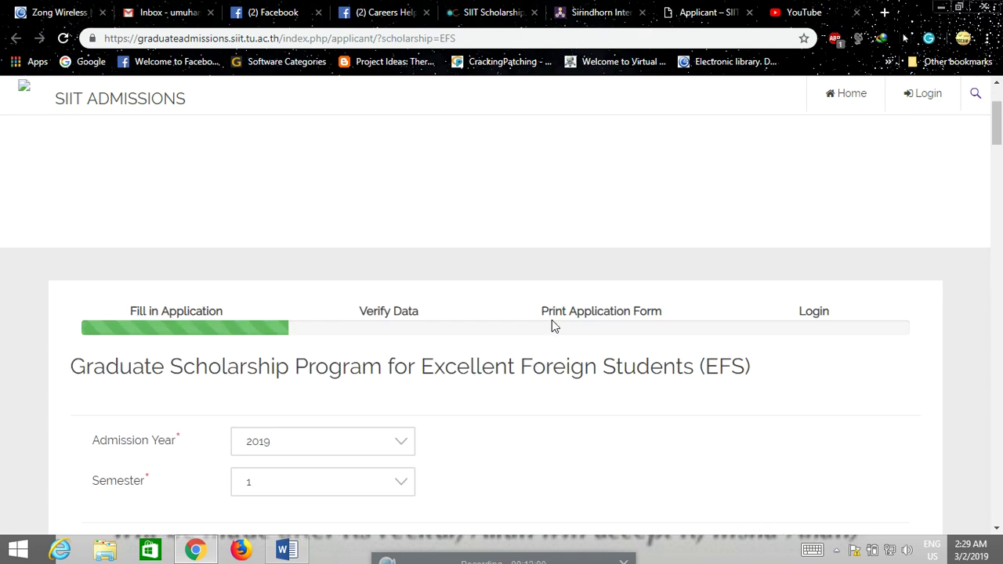
pyautogui.scroll(-3, 539, 362)
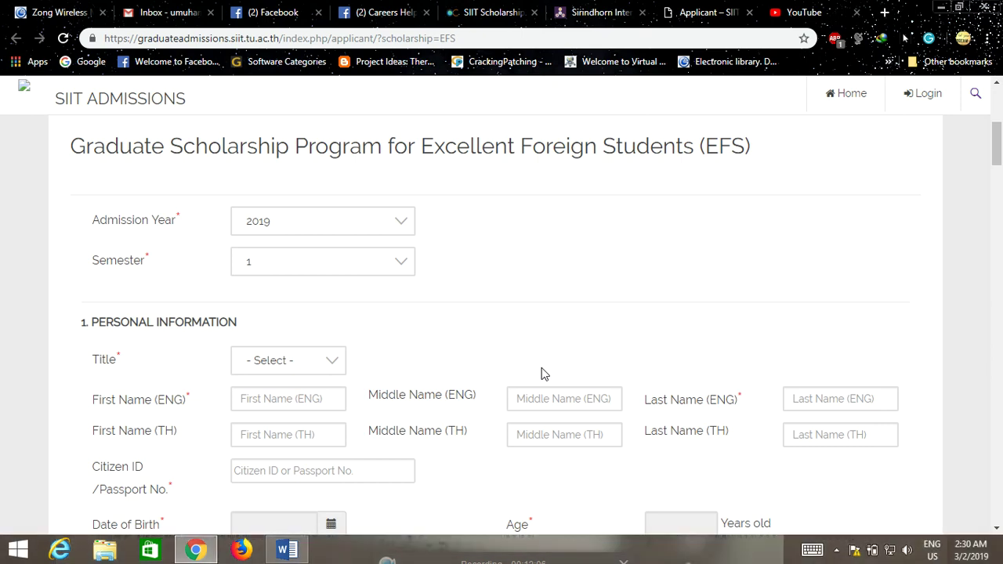
# Step: Review every section of the form from Personal Information down to the referee details and back to the page heading
pyautogui.scroll(-2, 533, 369)
pyautogui.scroll(-14, 529, 353)
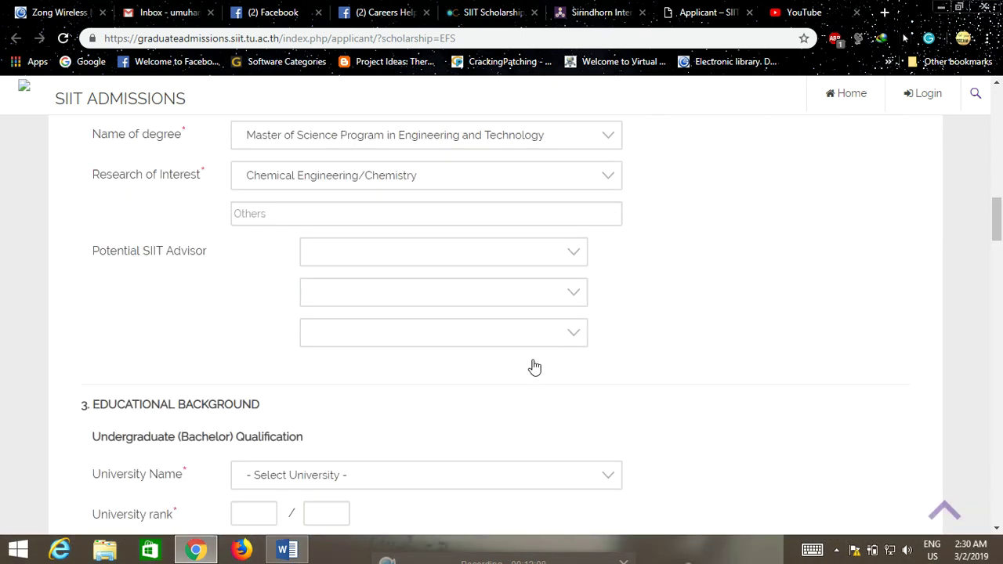
pyautogui.scroll(-20, 532, 368)
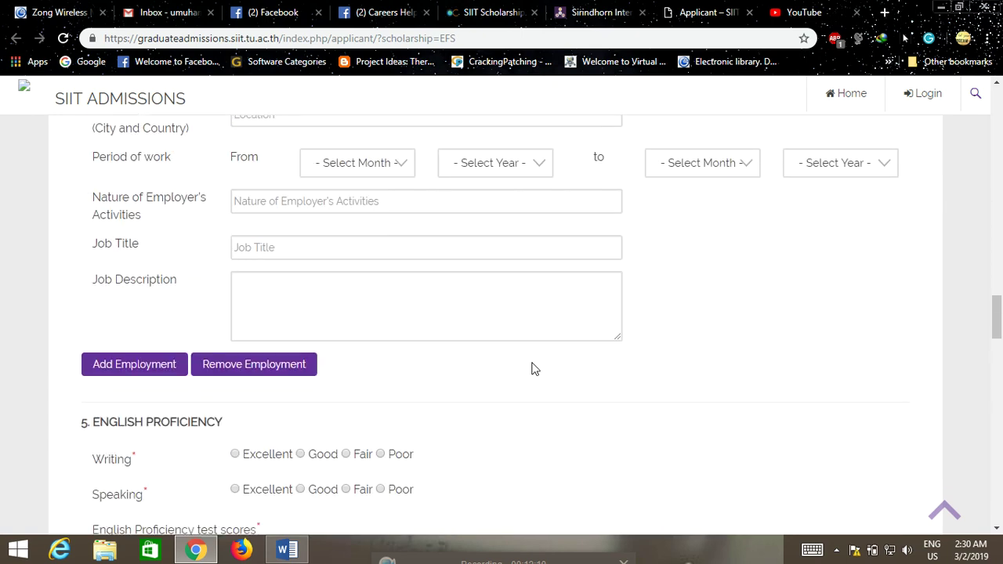
pyautogui.scroll(-15, 532, 366)
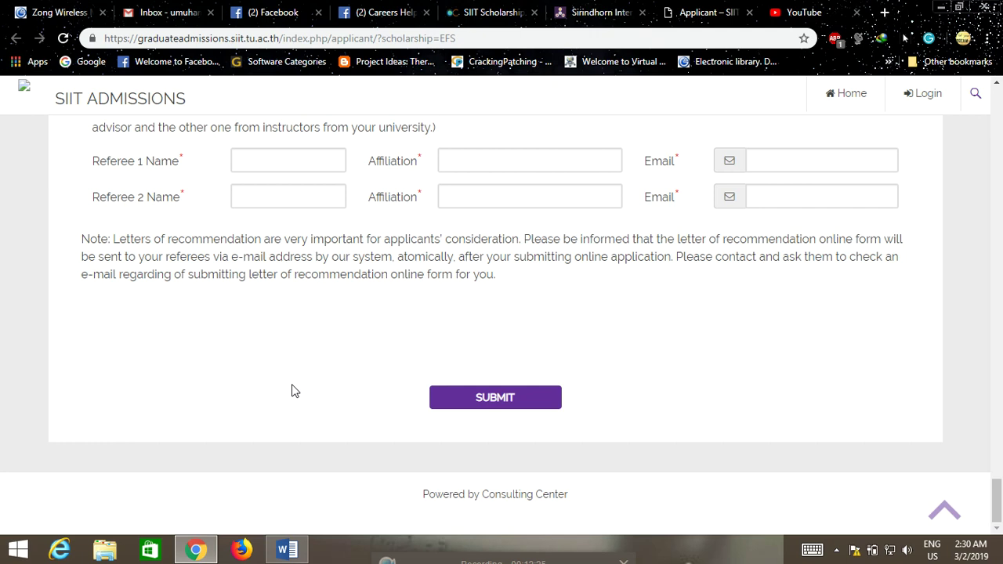
pyautogui.scroll(13, 291, 390)
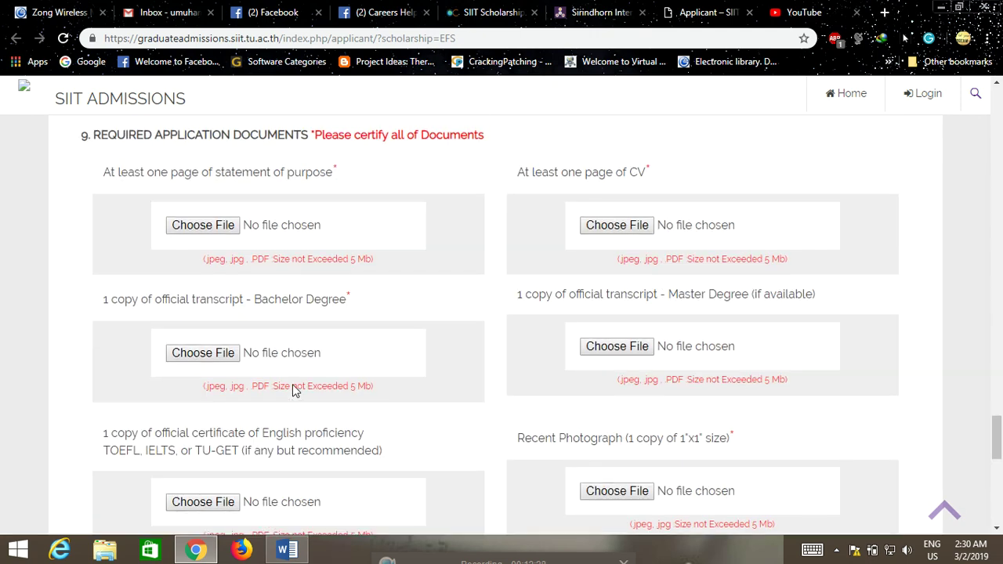
pyautogui.scroll(10, 293, 390)
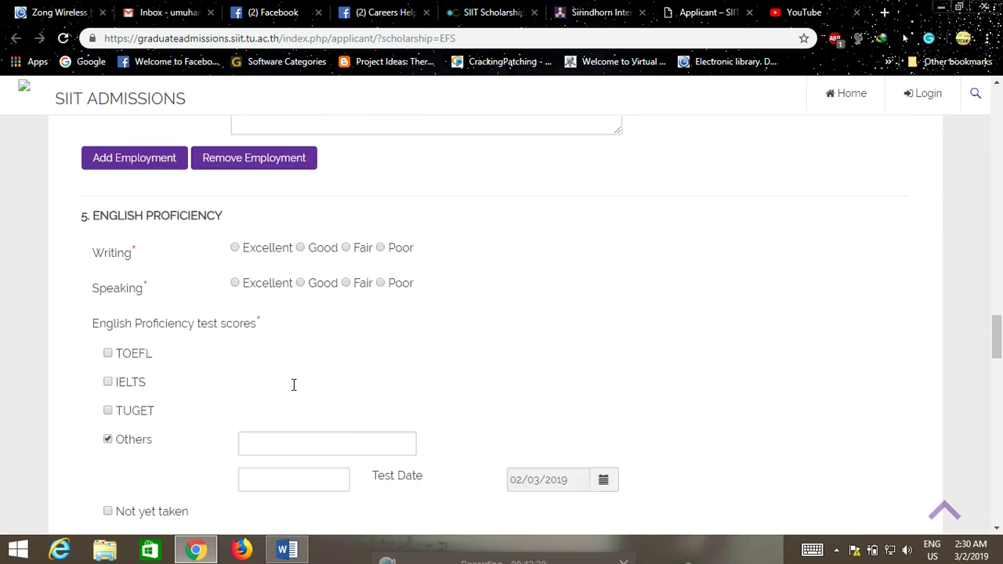
pyautogui.scroll(5, 295, 391)
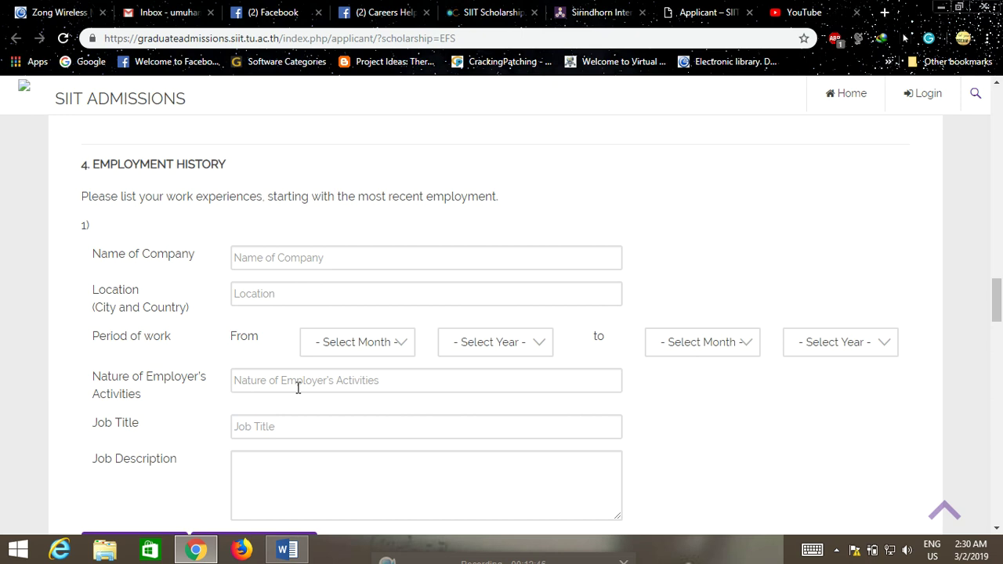
pyautogui.scroll(7, 302, 396)
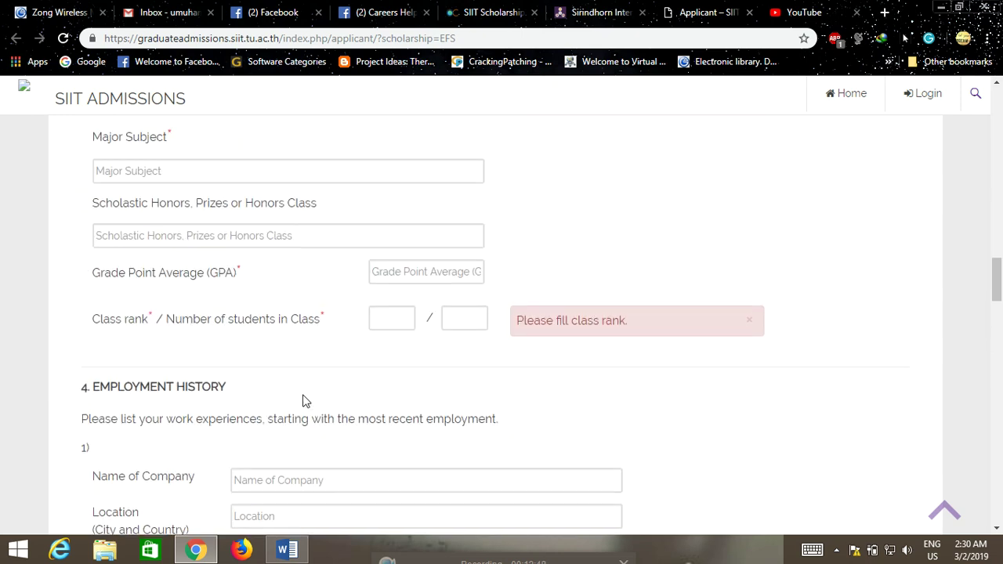
pyautogui.scroll(15, 305, 402)
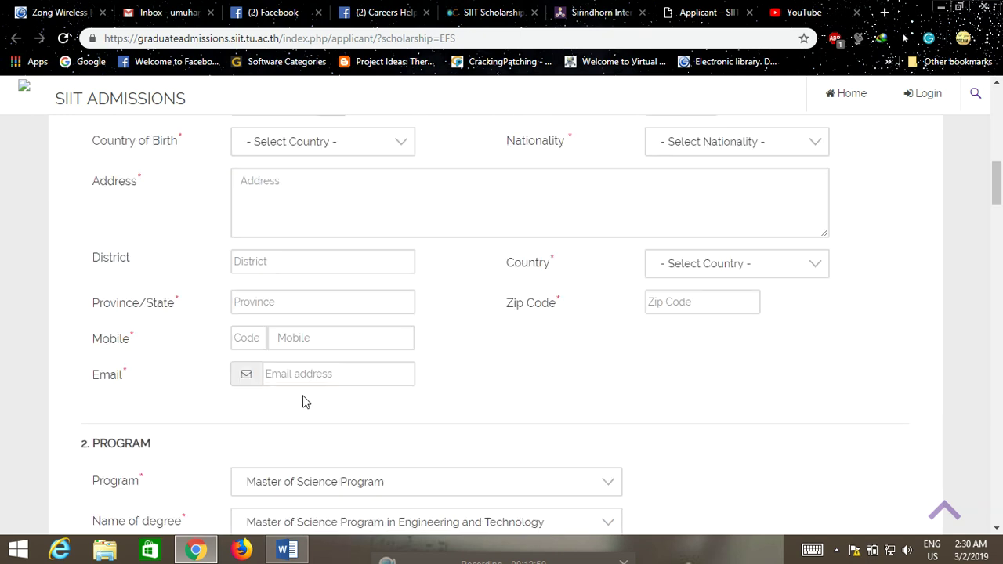
pyautogui.scroll(5, 304, 397)
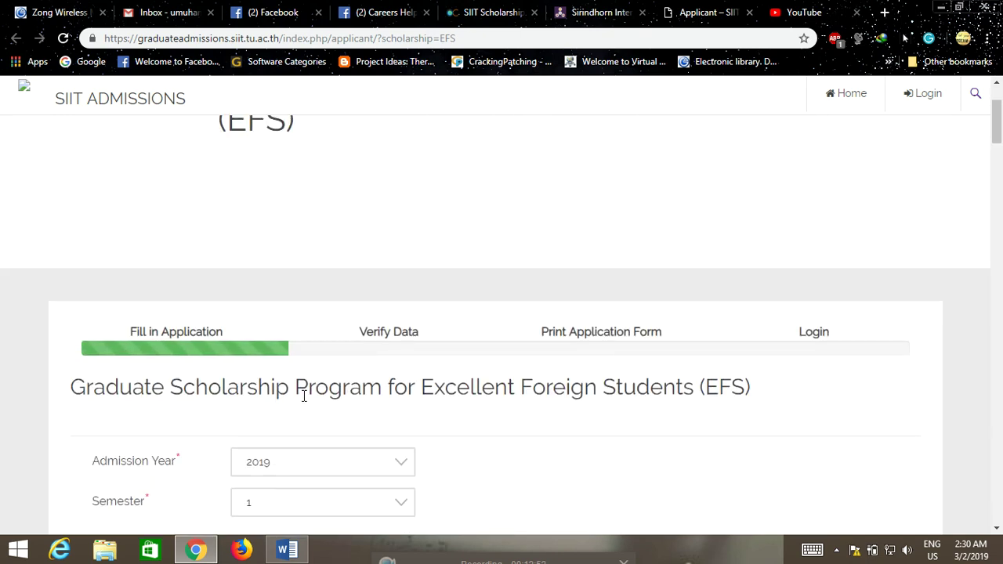
pyautogui.scroll(2, 306, 402)
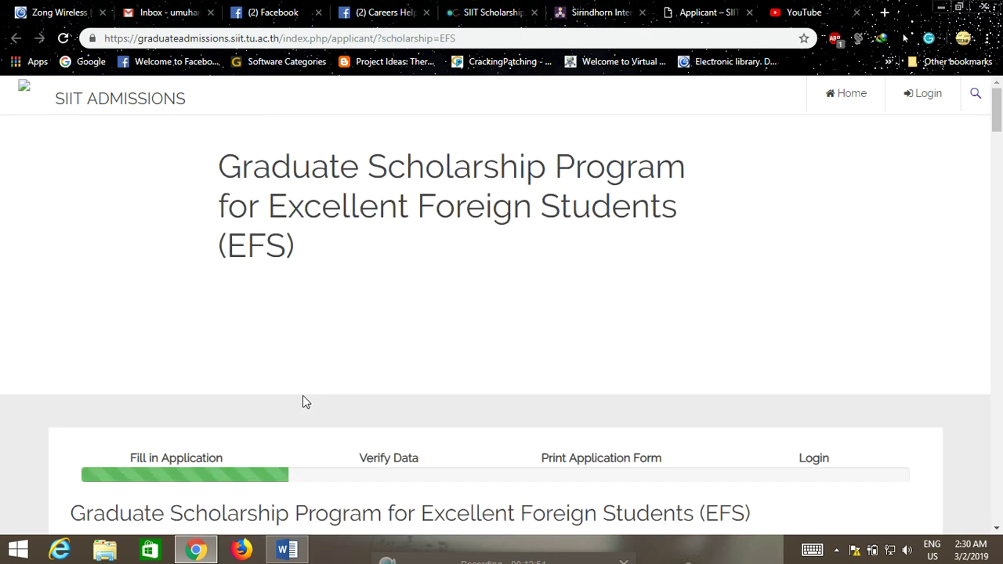
# Step: Recheck the Personal Information, Program and Educational Background sections, ending at the undergraduate qualification fields
pyautogui.scroll(-4, 303, 397)
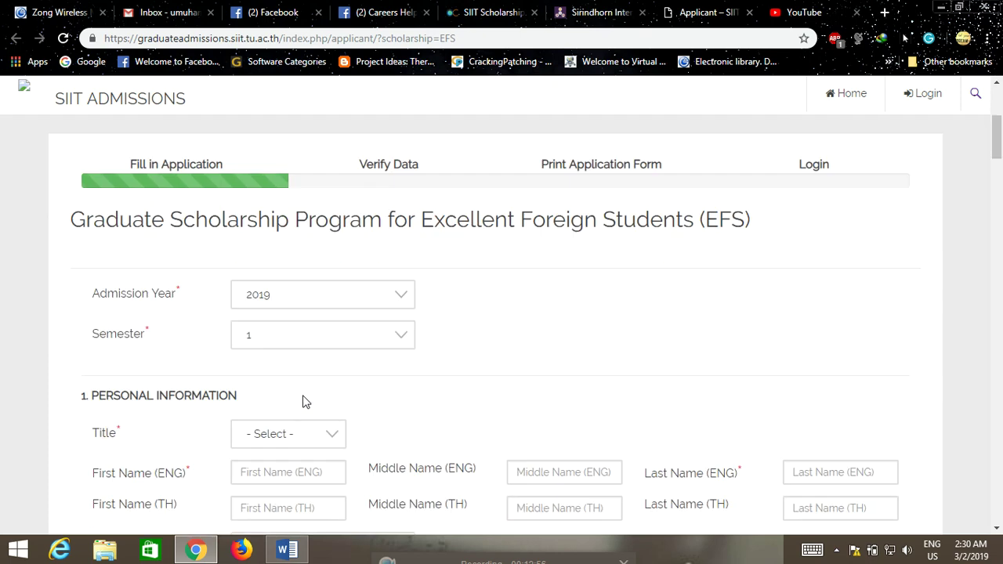
pyautogui.scroll(-5, 305, 399)
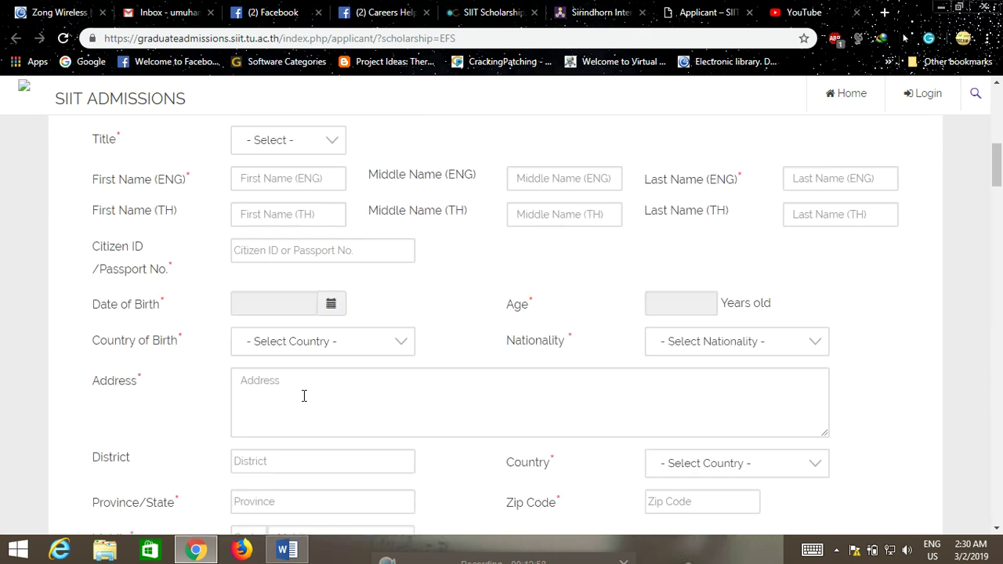
pyautogui.scroll(-4, 304, 396)
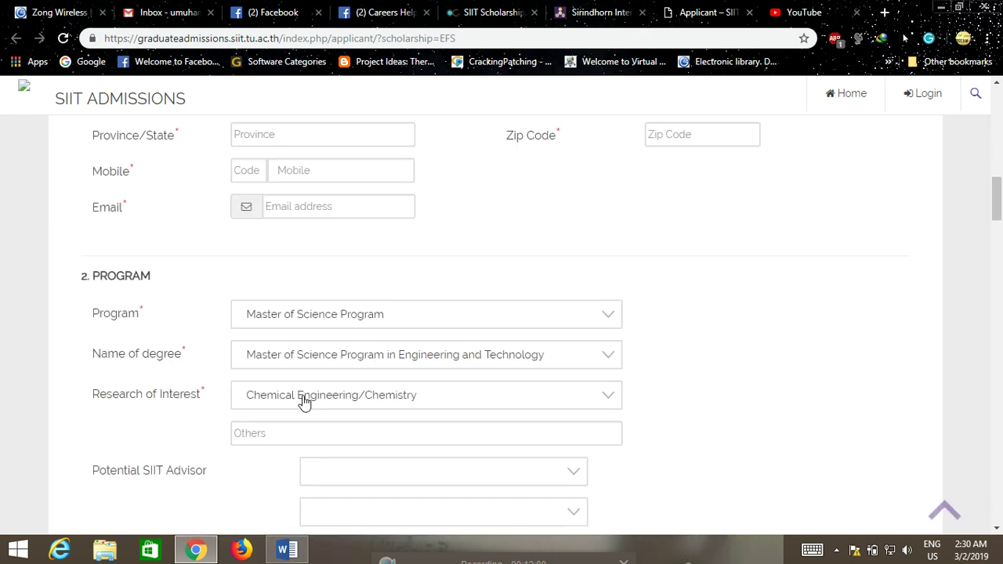
pyautogui.scroll(-3, 304, 401)
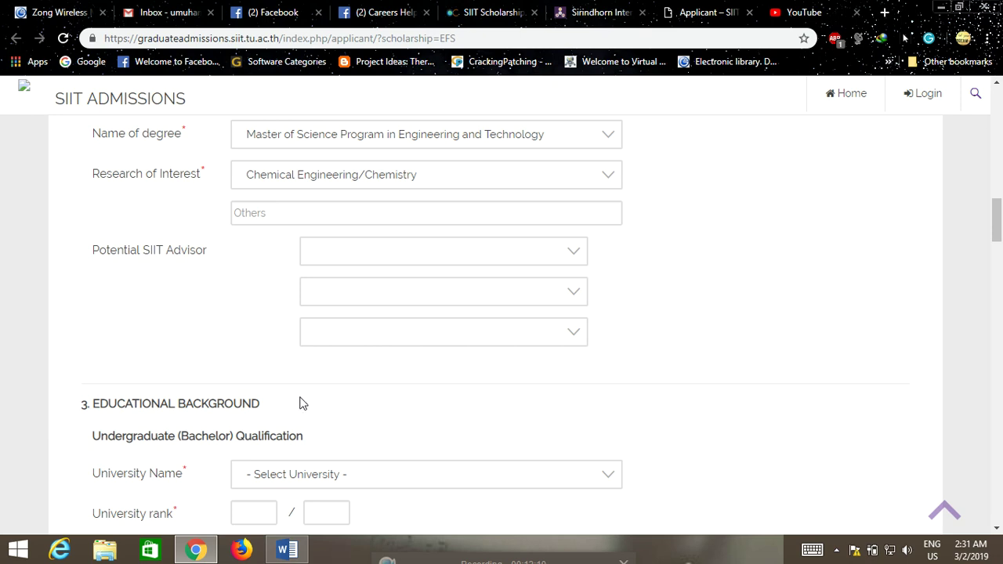
pyautogui.scroll(-4, 291, 431)
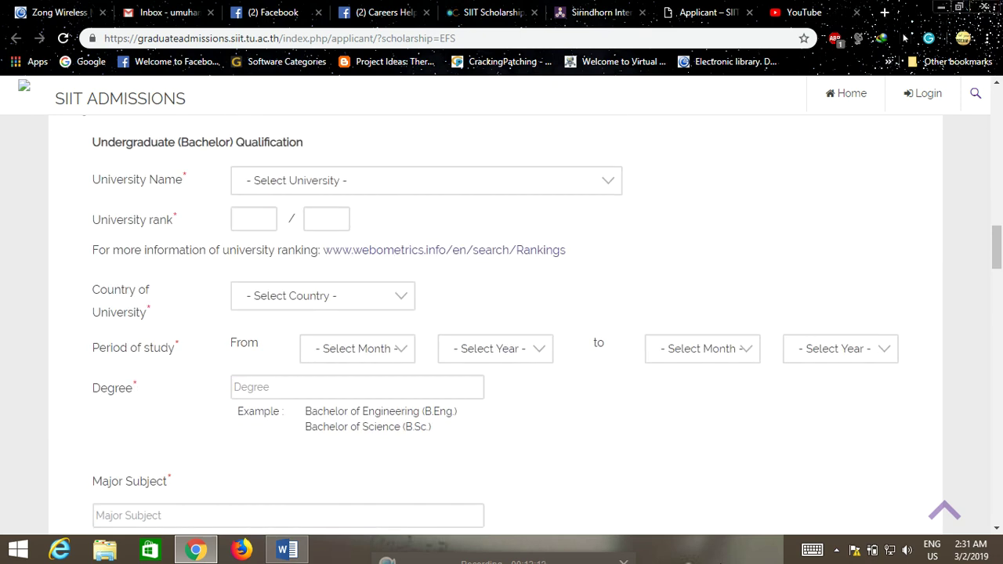
pyautogui.click(837, 551)
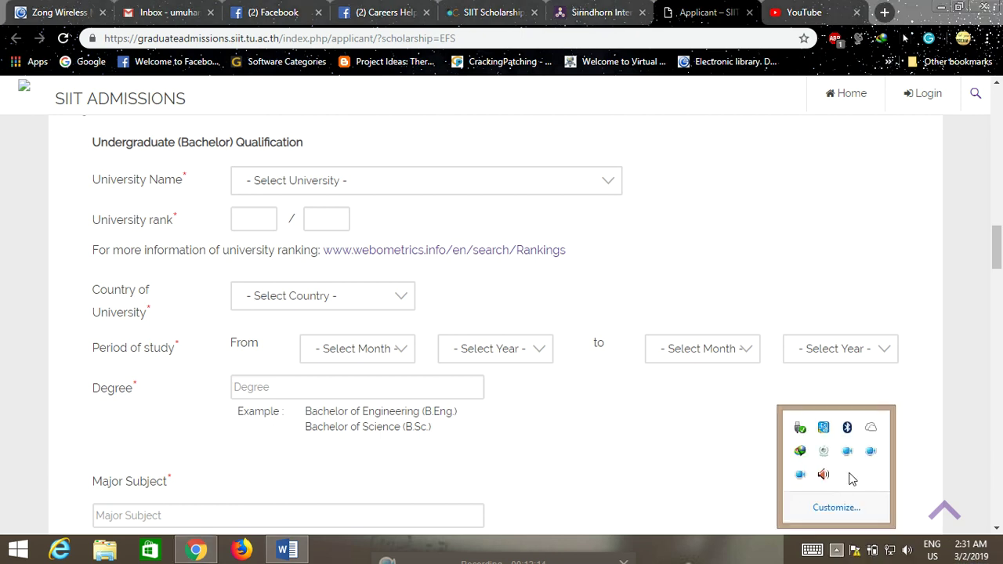
pyautogui.click(800, 477)
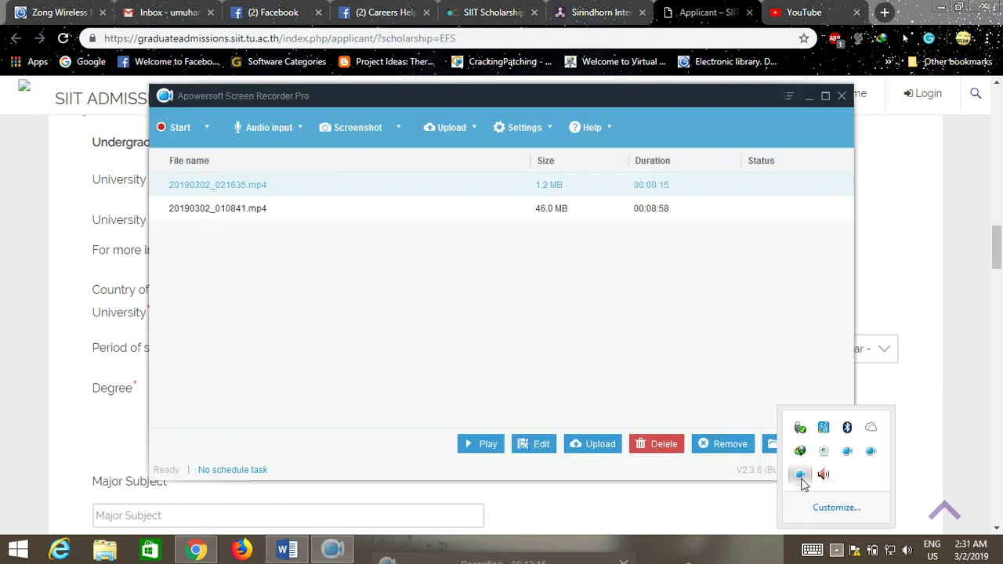
pyautogui.click(841, 96)
pyautogui.click(563, 343)
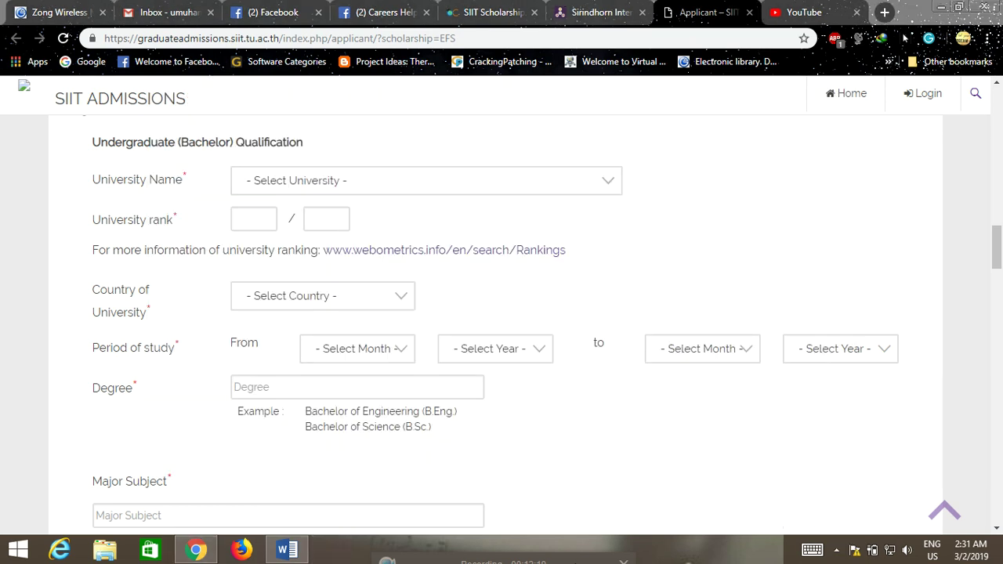
pyautogui.click(838, 551)
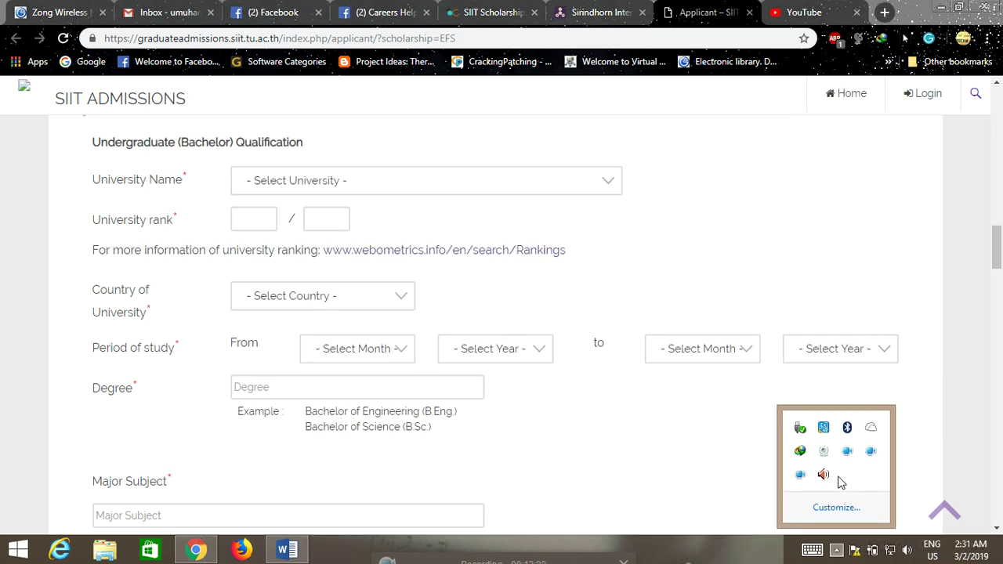
pyautogui.click(867, 453)
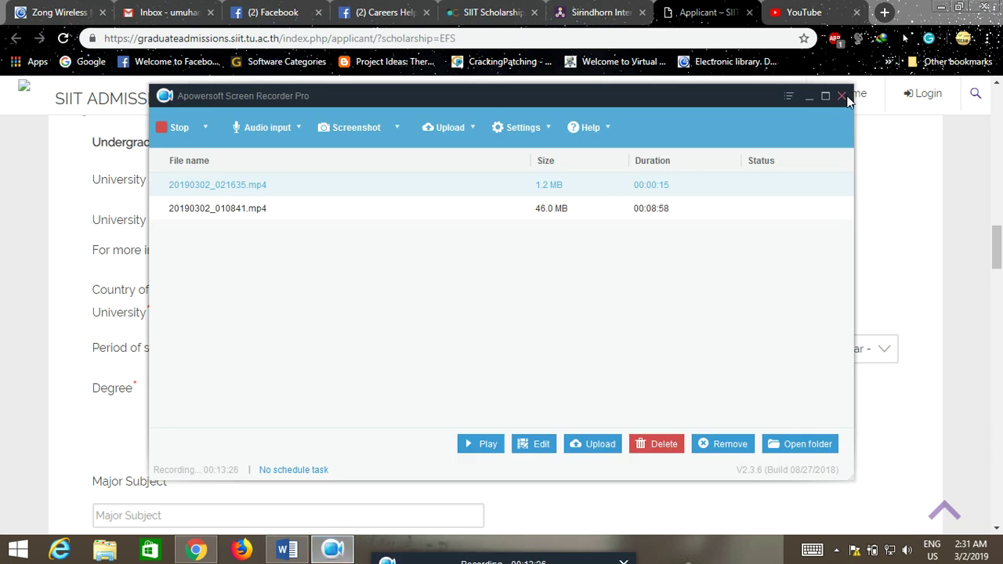
pyautogui.click(841, 97)
pyautogui.click(548, 343)
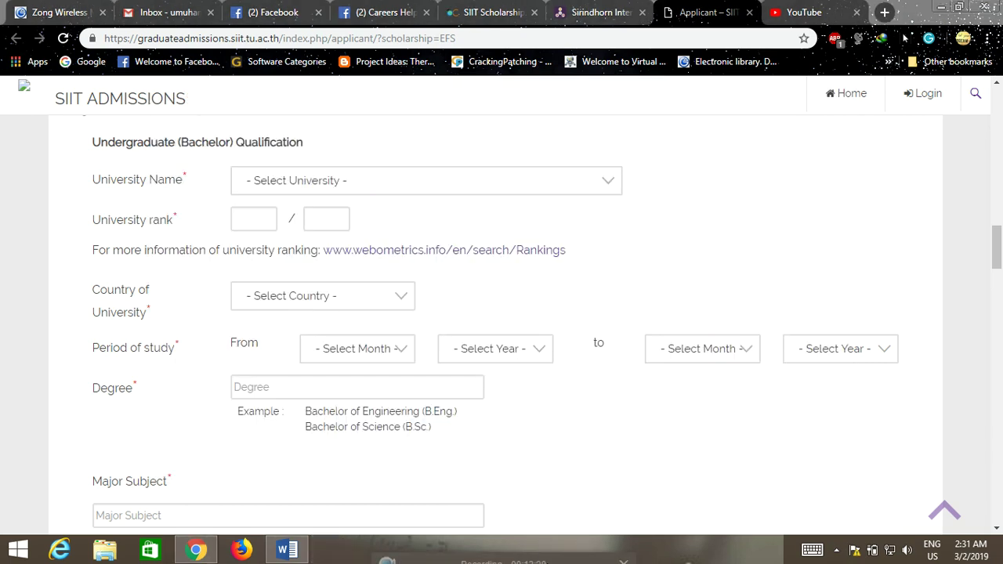
# Step: Minimize the browser window to show the desktop and refresh the desktop twice
pyautogui.click(942, 7)
pyautogui.rightClick(772, 86)
pyautogui.click(720, 128)
pyautogui.rightClick(772, 85)
pyautogui.click(726, 128)
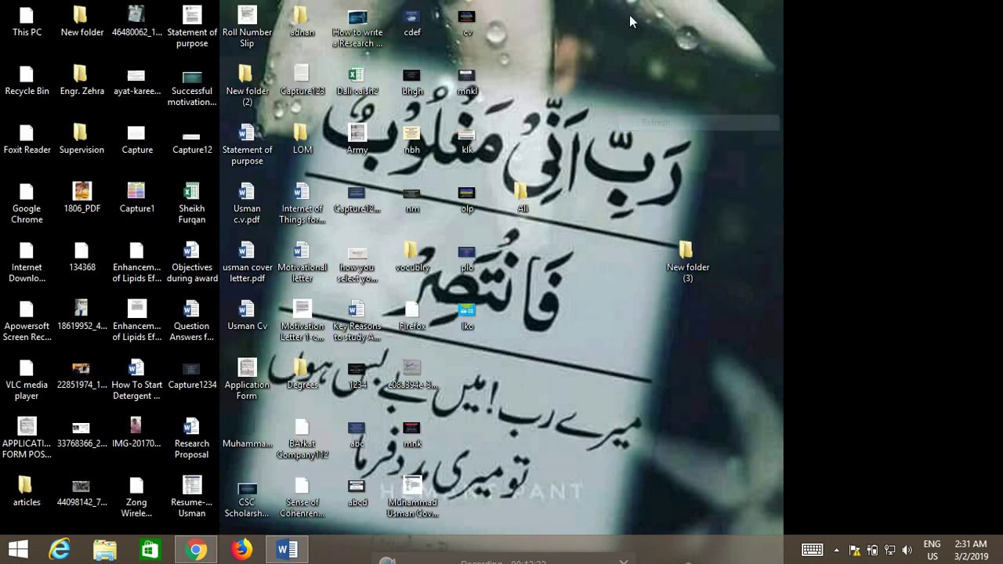
# Step: Bring up Apowersoft Screen Recorder Pro, minimize its main window to the system tray and reposition the recording toolbar slightly
pyautogui.click(838, 552)
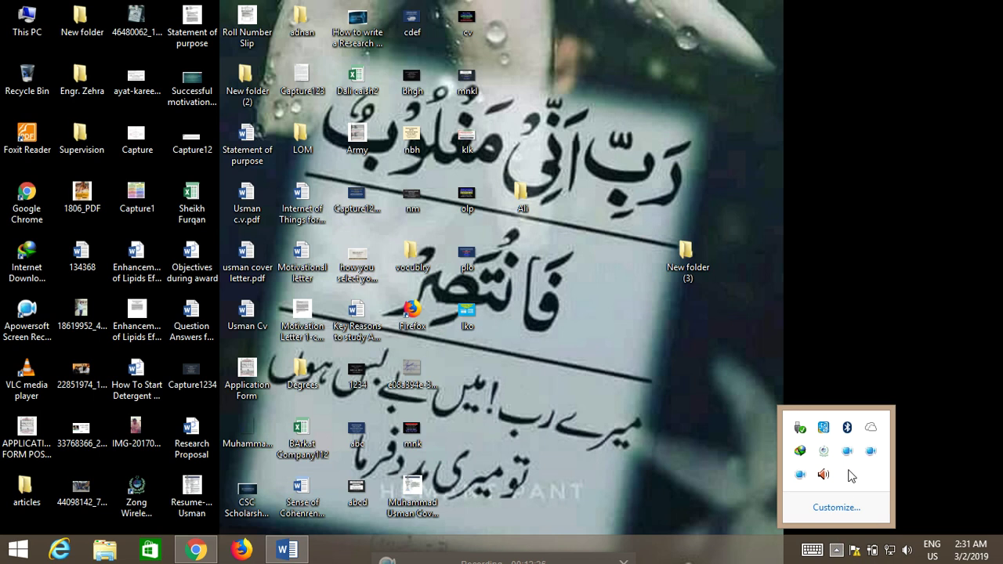
pyautogui.click(870, 453)
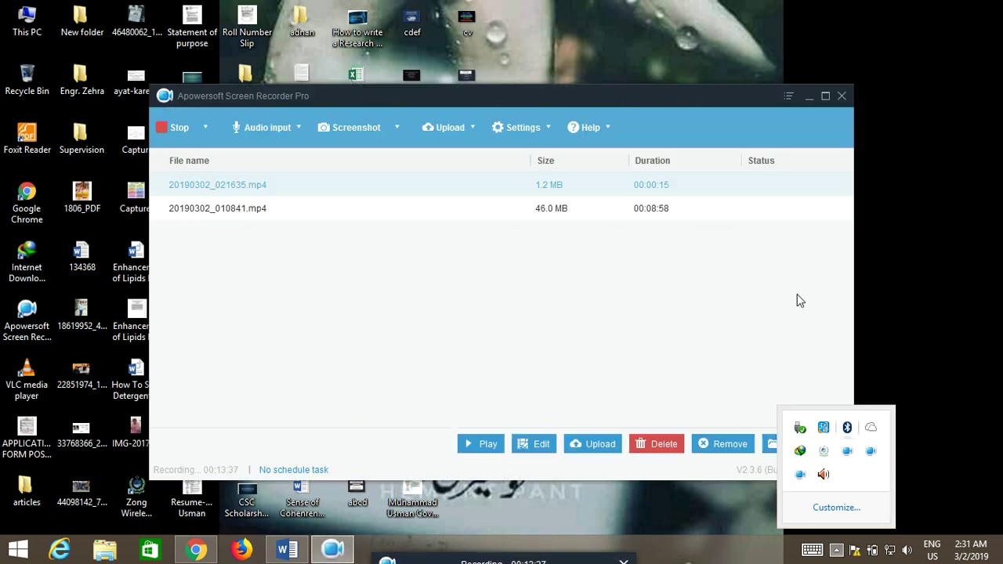
pyautogui.click(842, 97)
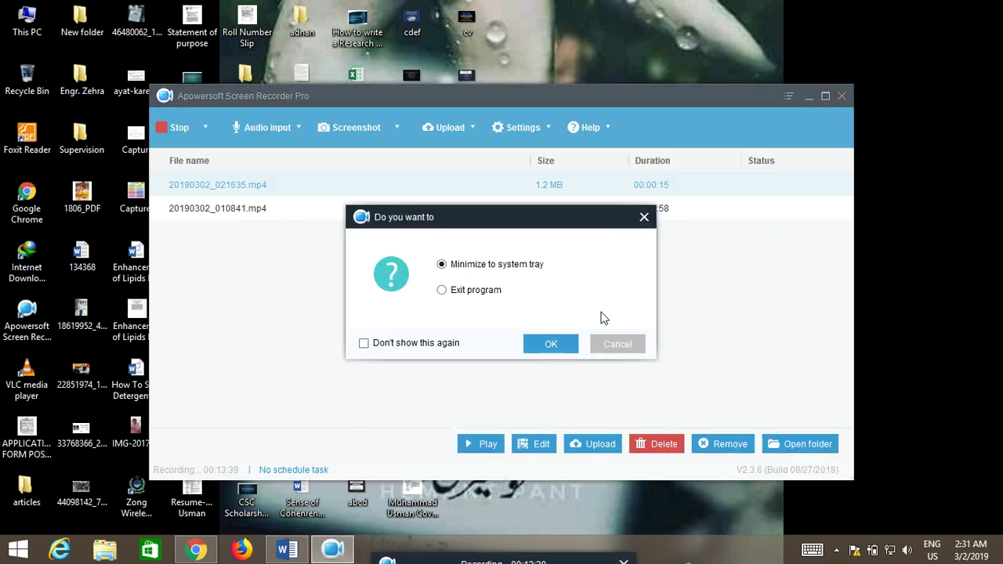
pyautogui.click(563, 344)
pyautogui.moveTo(724, 113); pyautogui.dragTo(723, 102)
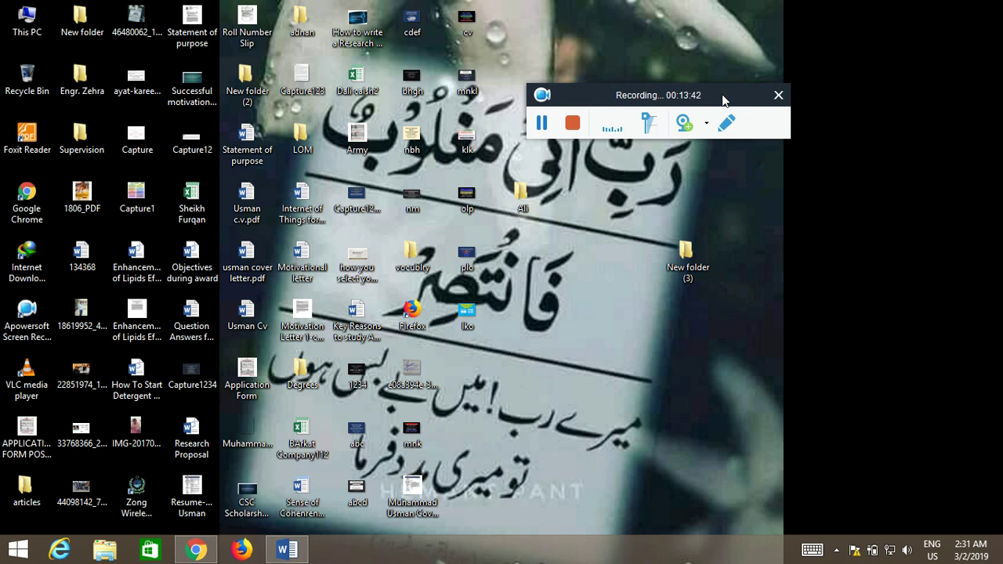